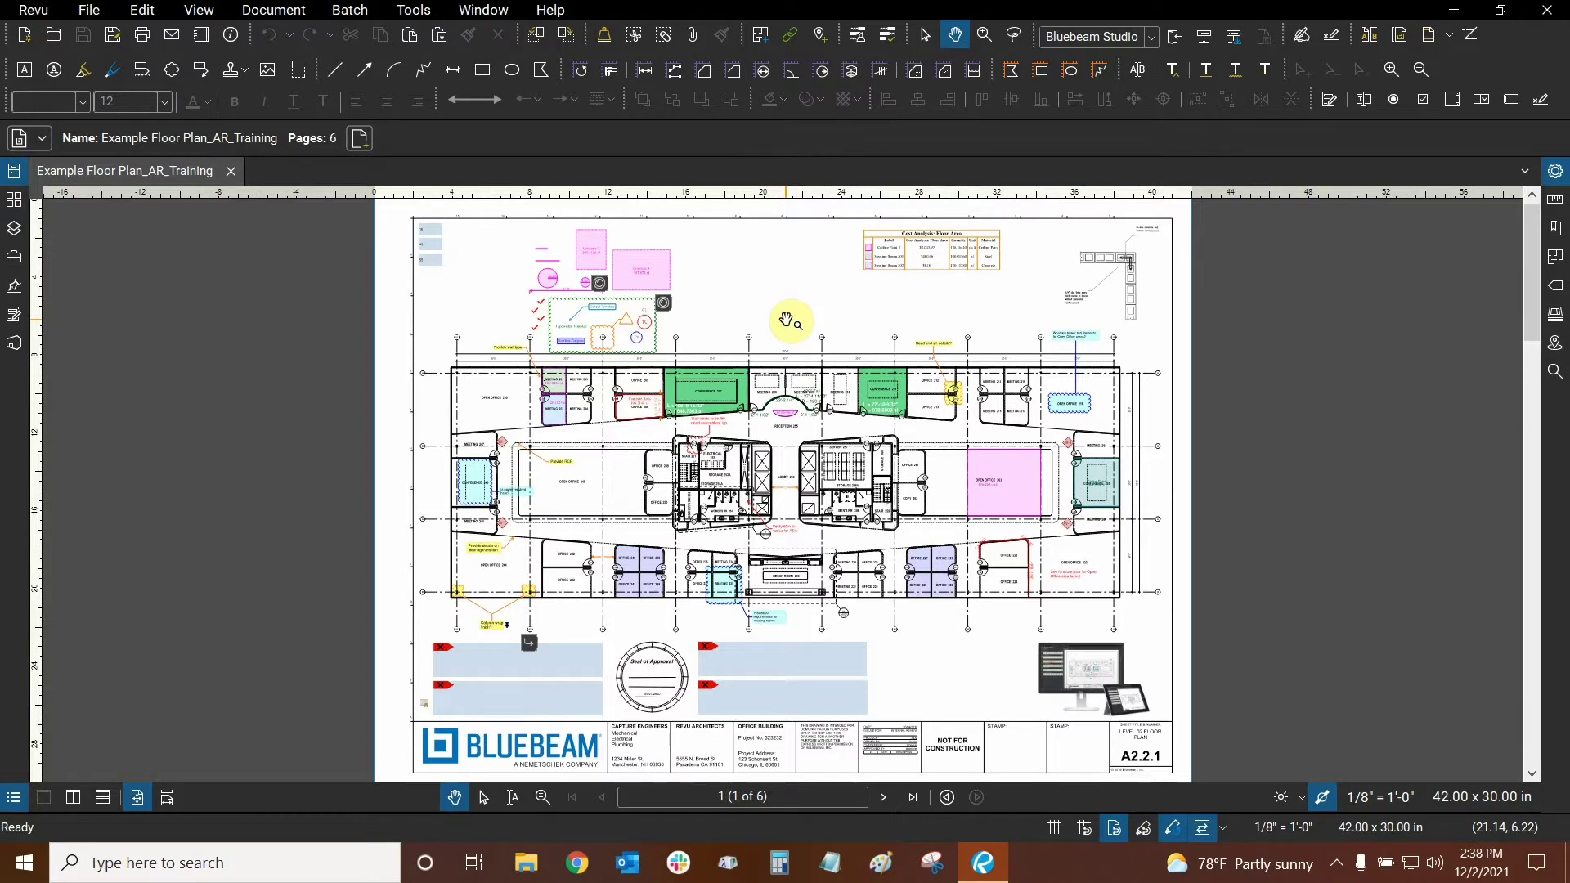
Step: Show the Thumbnails panel listing all six pages of Example Floor Plan_AR_Training
click(16, 208)
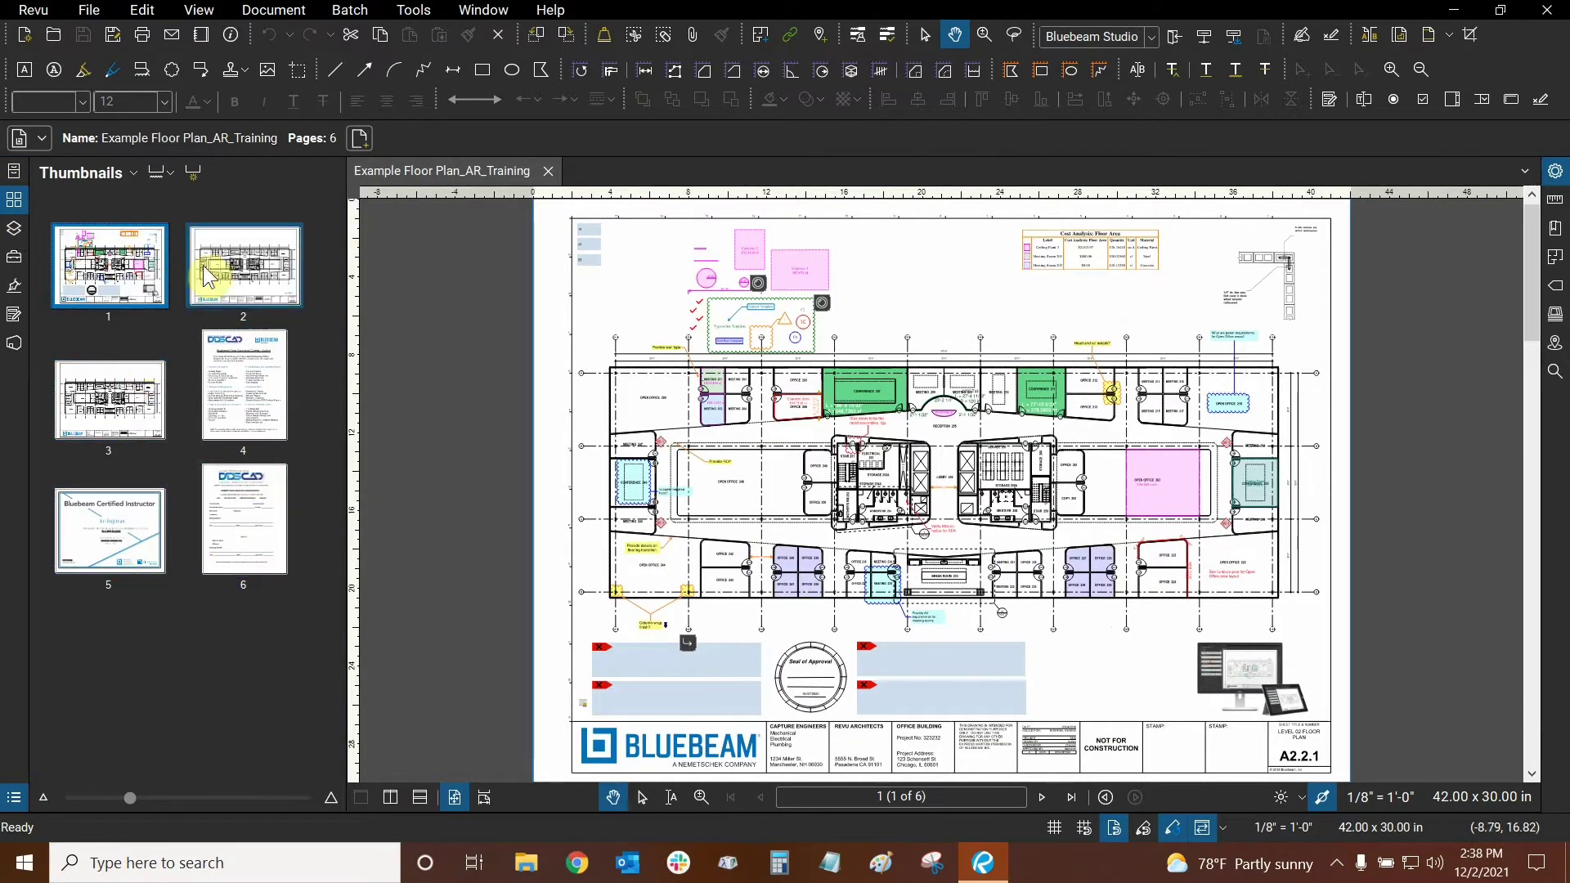
Step: Start Create Page Labels using the Page Region source, with the page range set to 1-3
click(196, 183)
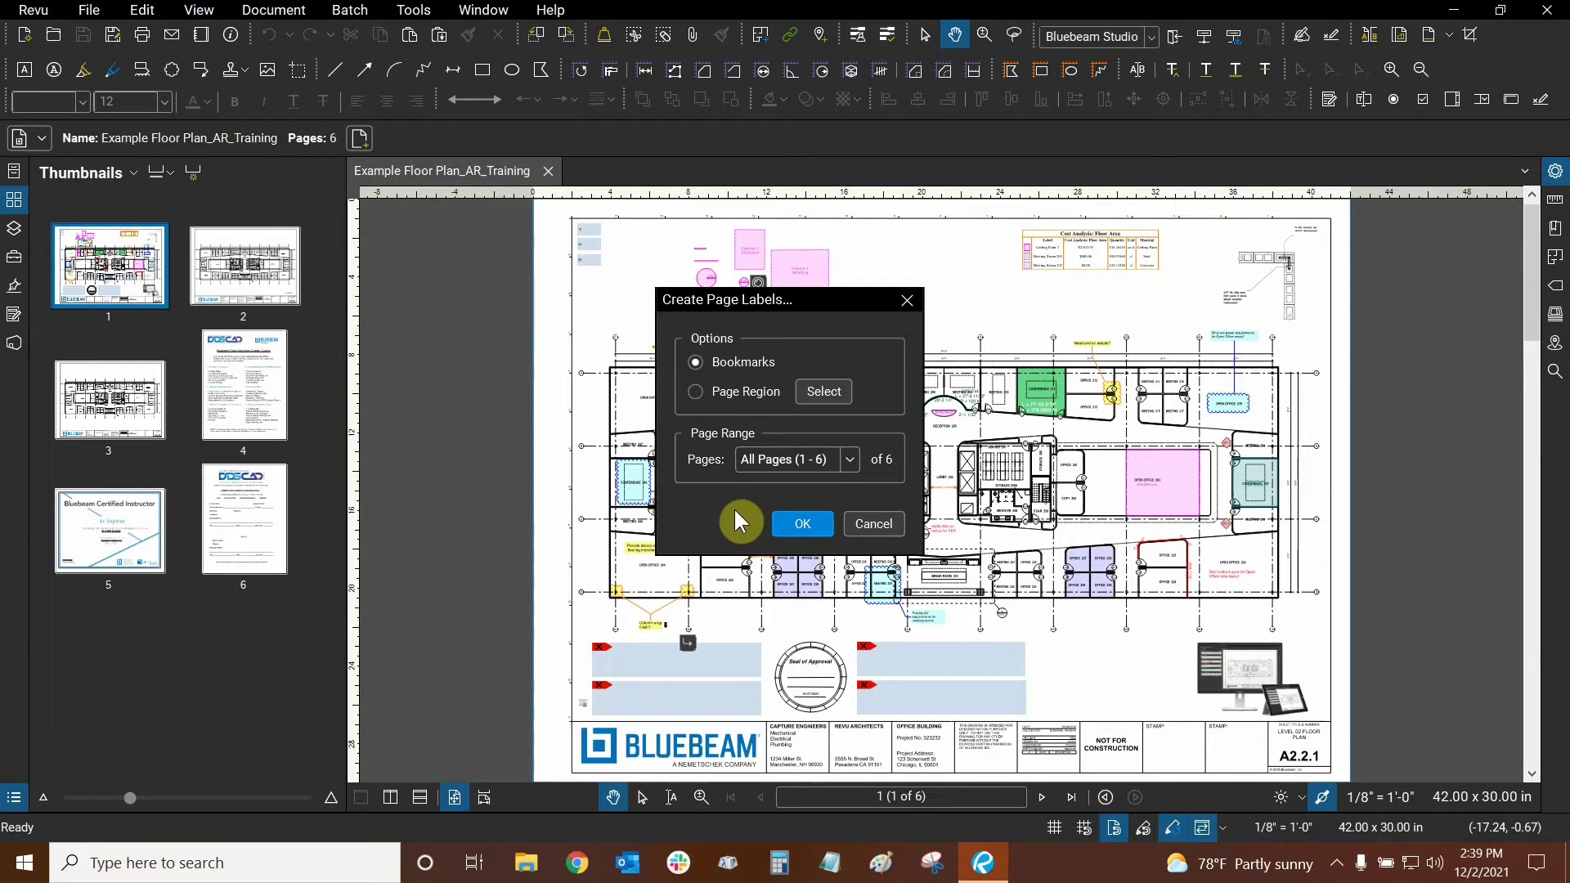
click(696, 394)
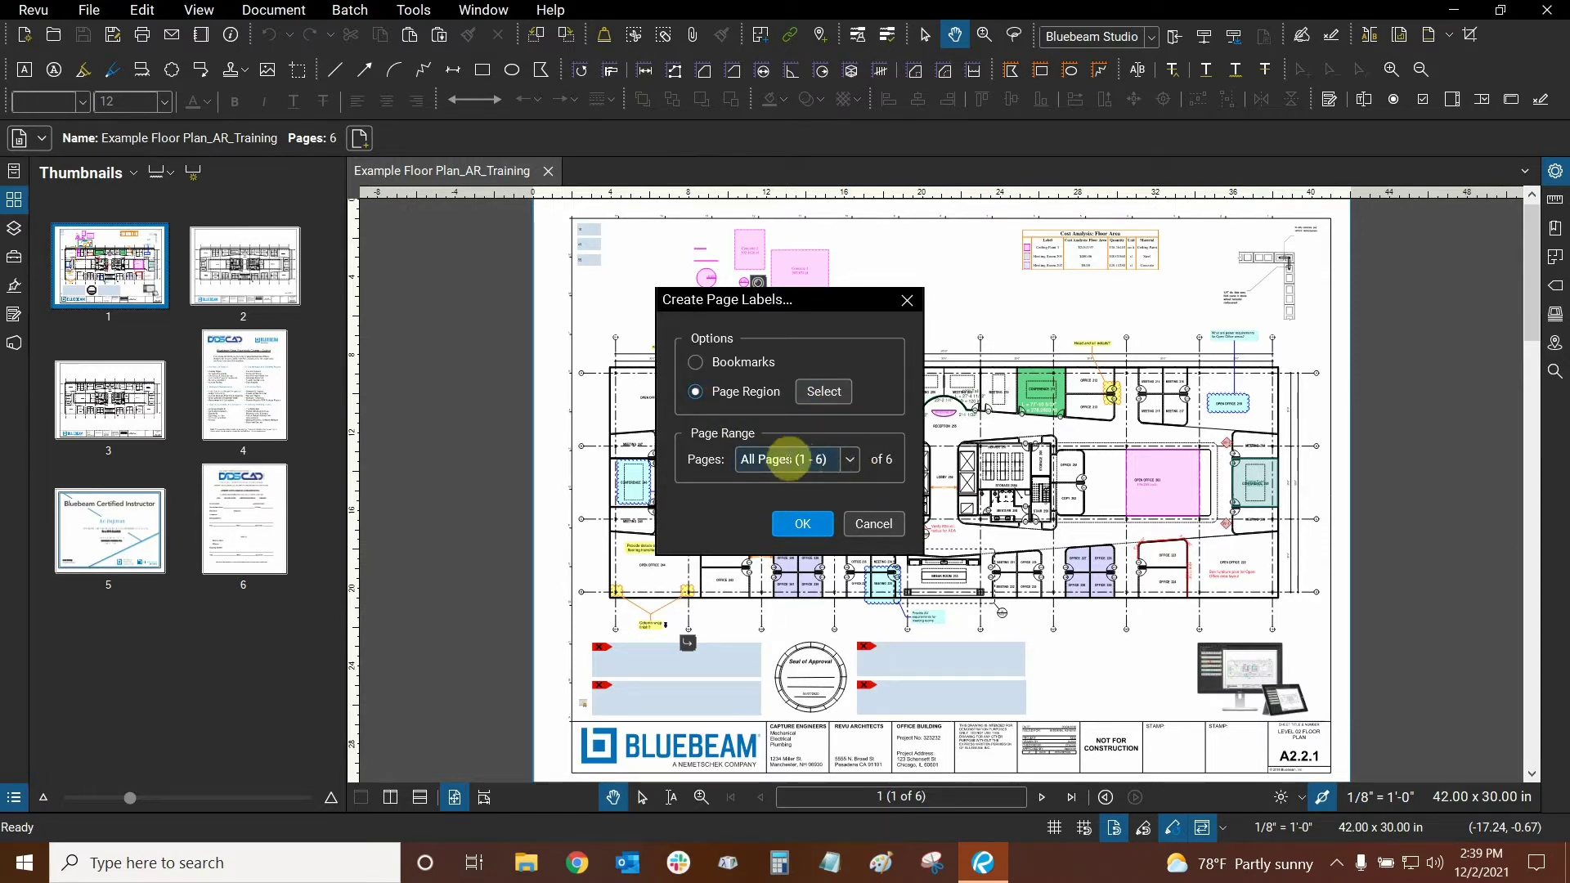
click(825, 459)
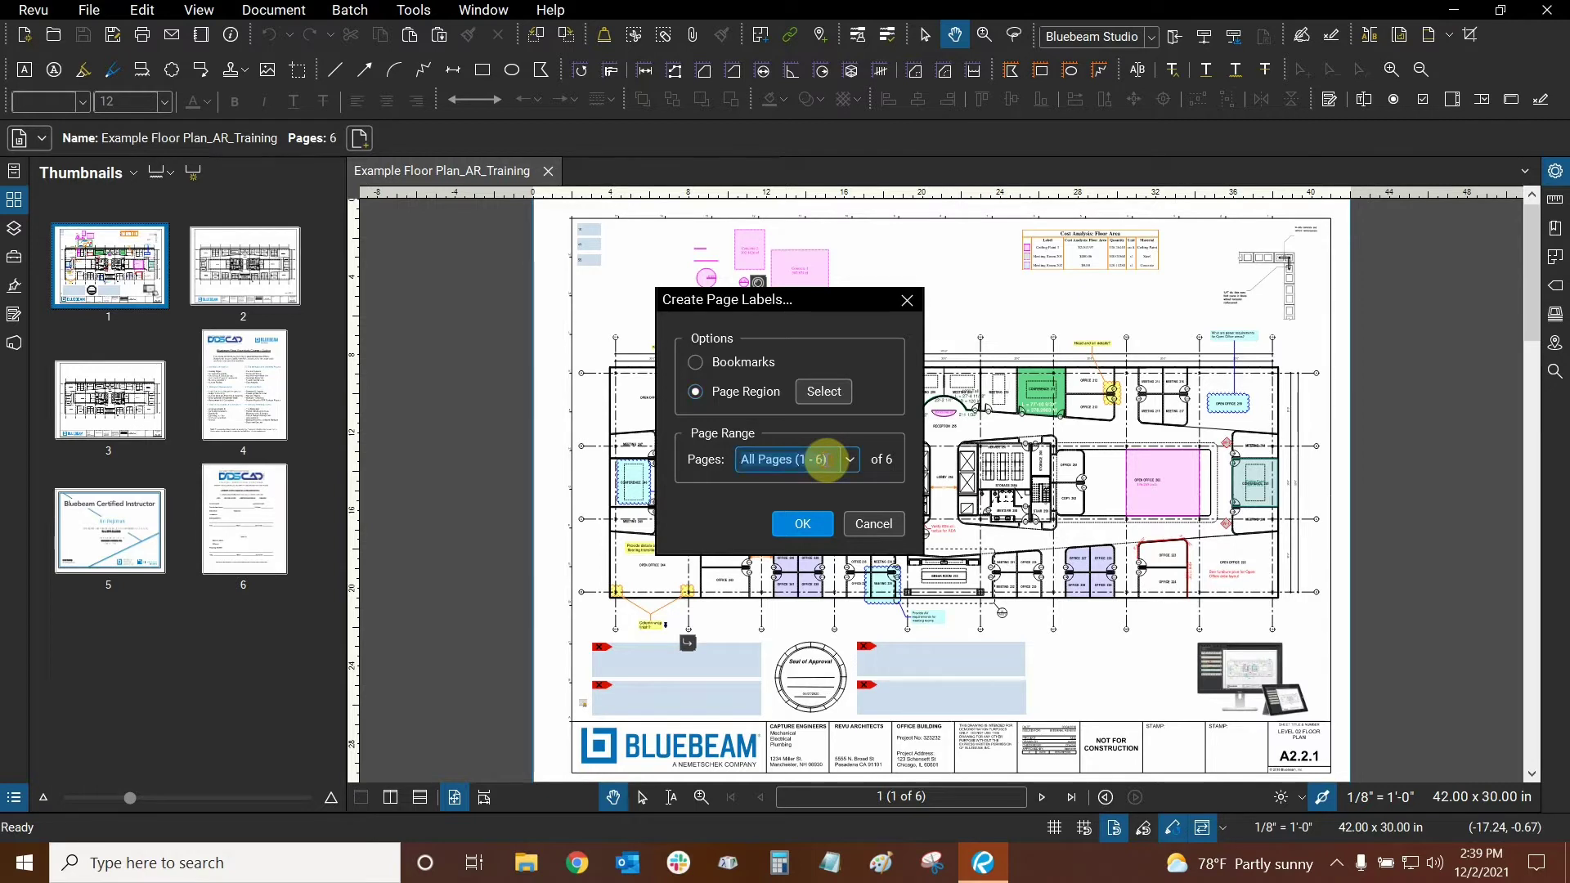
text(1-3)
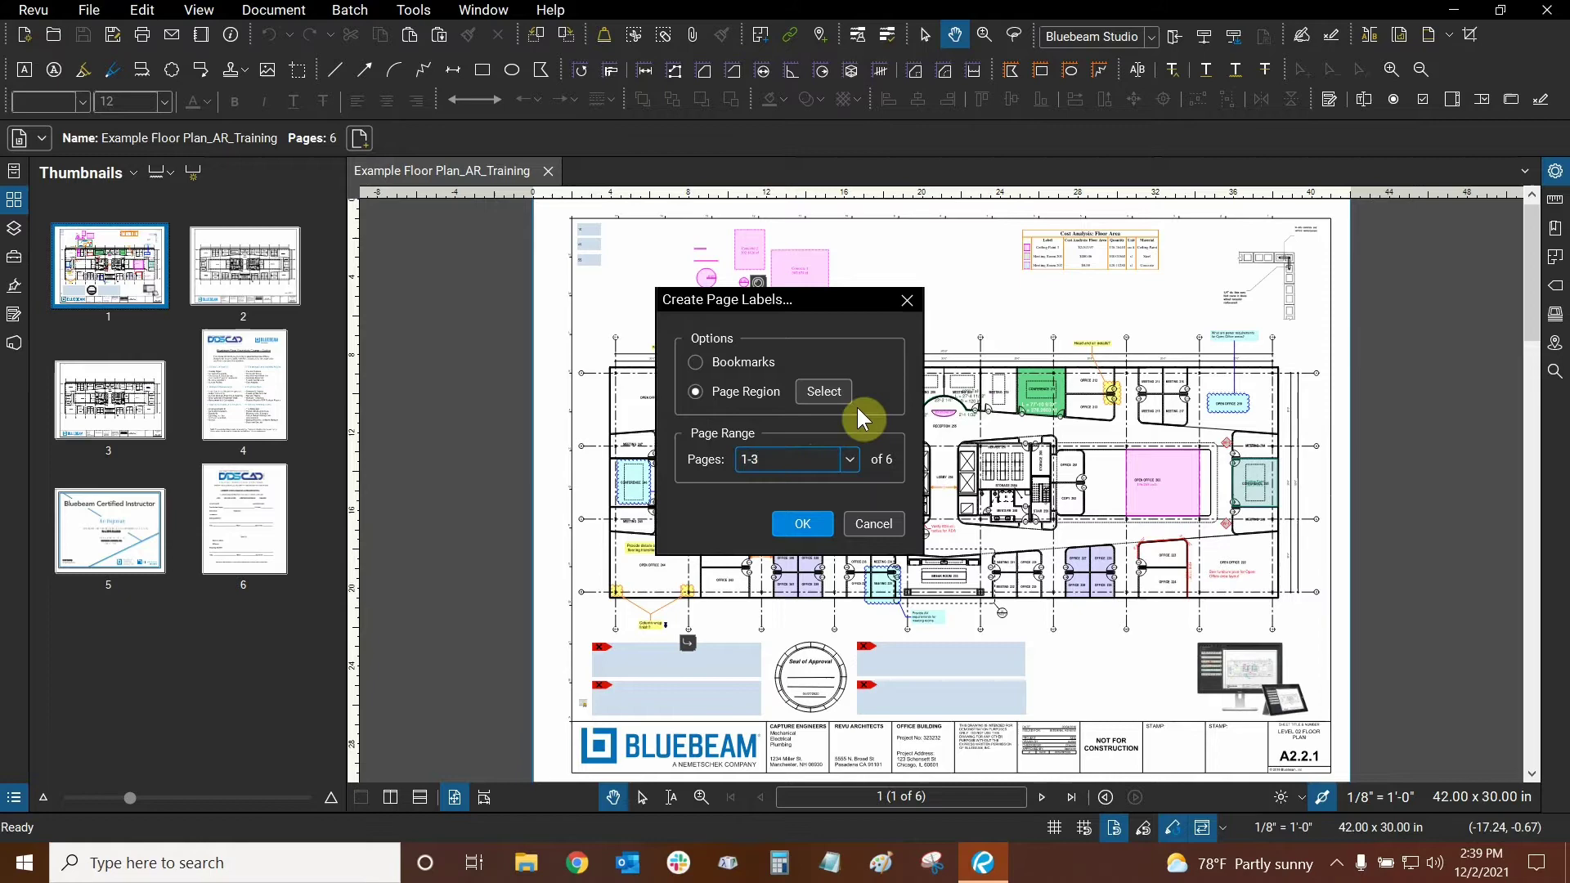
Step: Zoom into the title block and enclose sheet title LEVEL 02 FLOOR PLAN and number A2.2.1
click(825, 391)
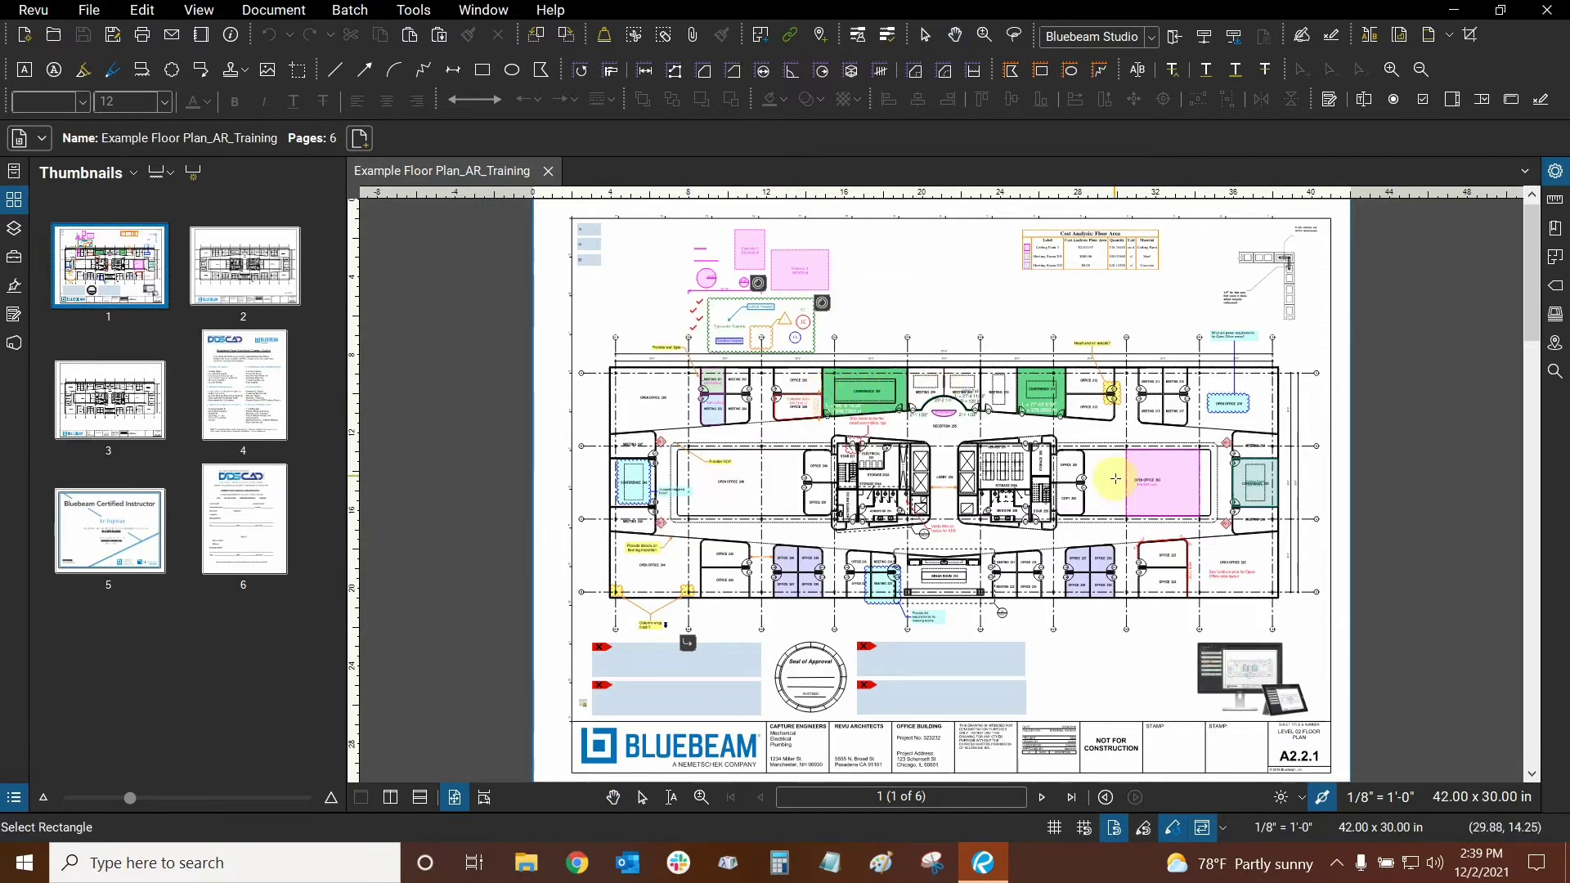
scroll(999, 654, up, 2)
scroll(827, 502, down, 2)
scroll(827, 502, up, 4)
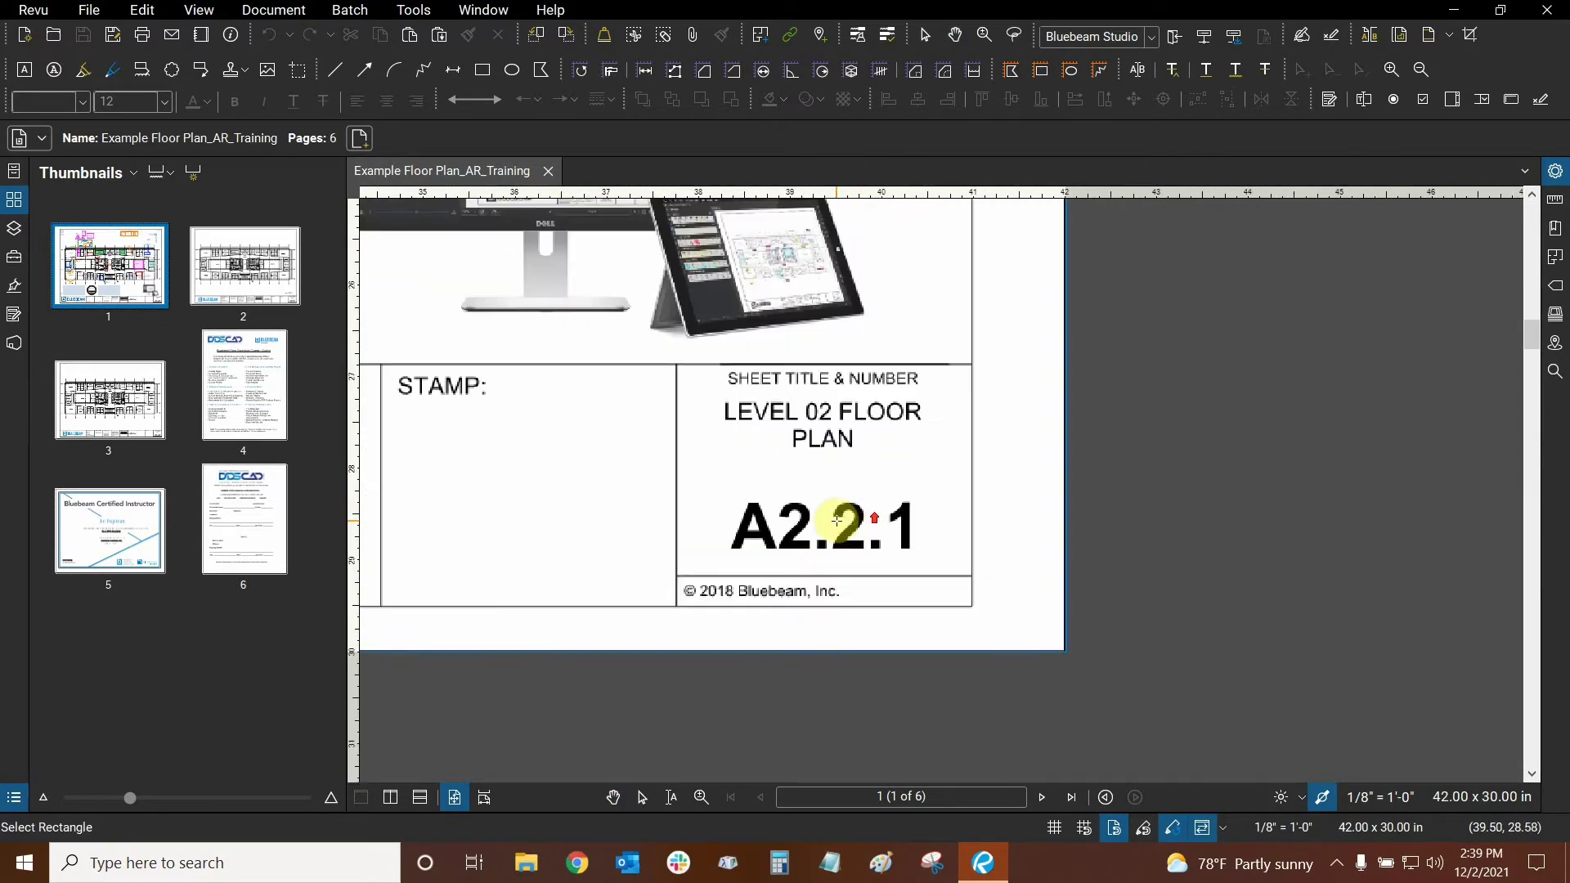
scroll(780, 474, up, 1)
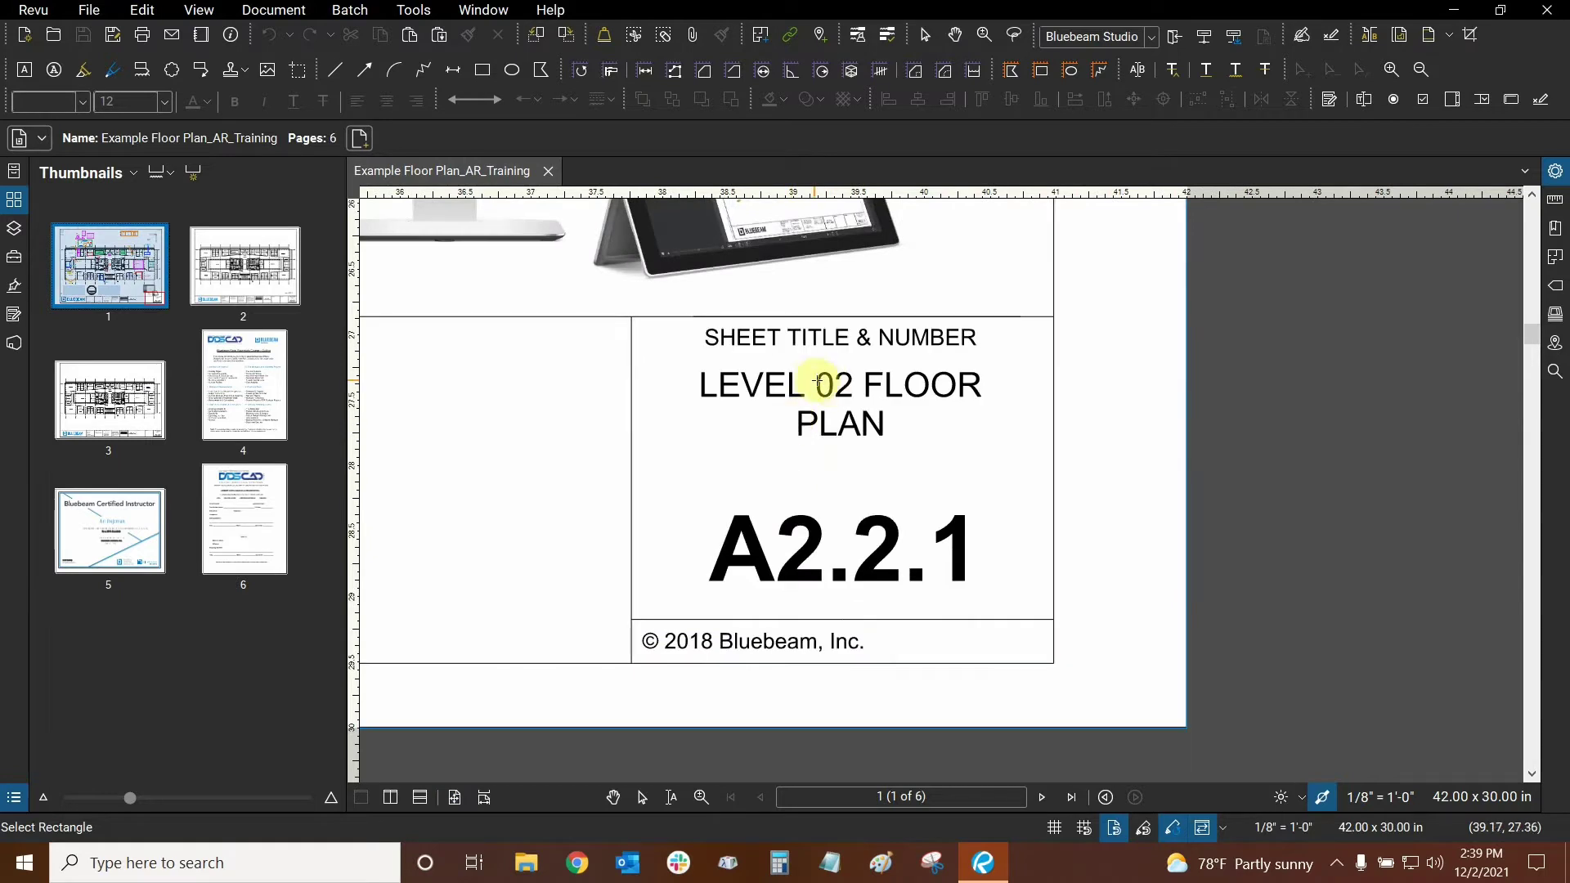
scroll(826, 400, up, 3)
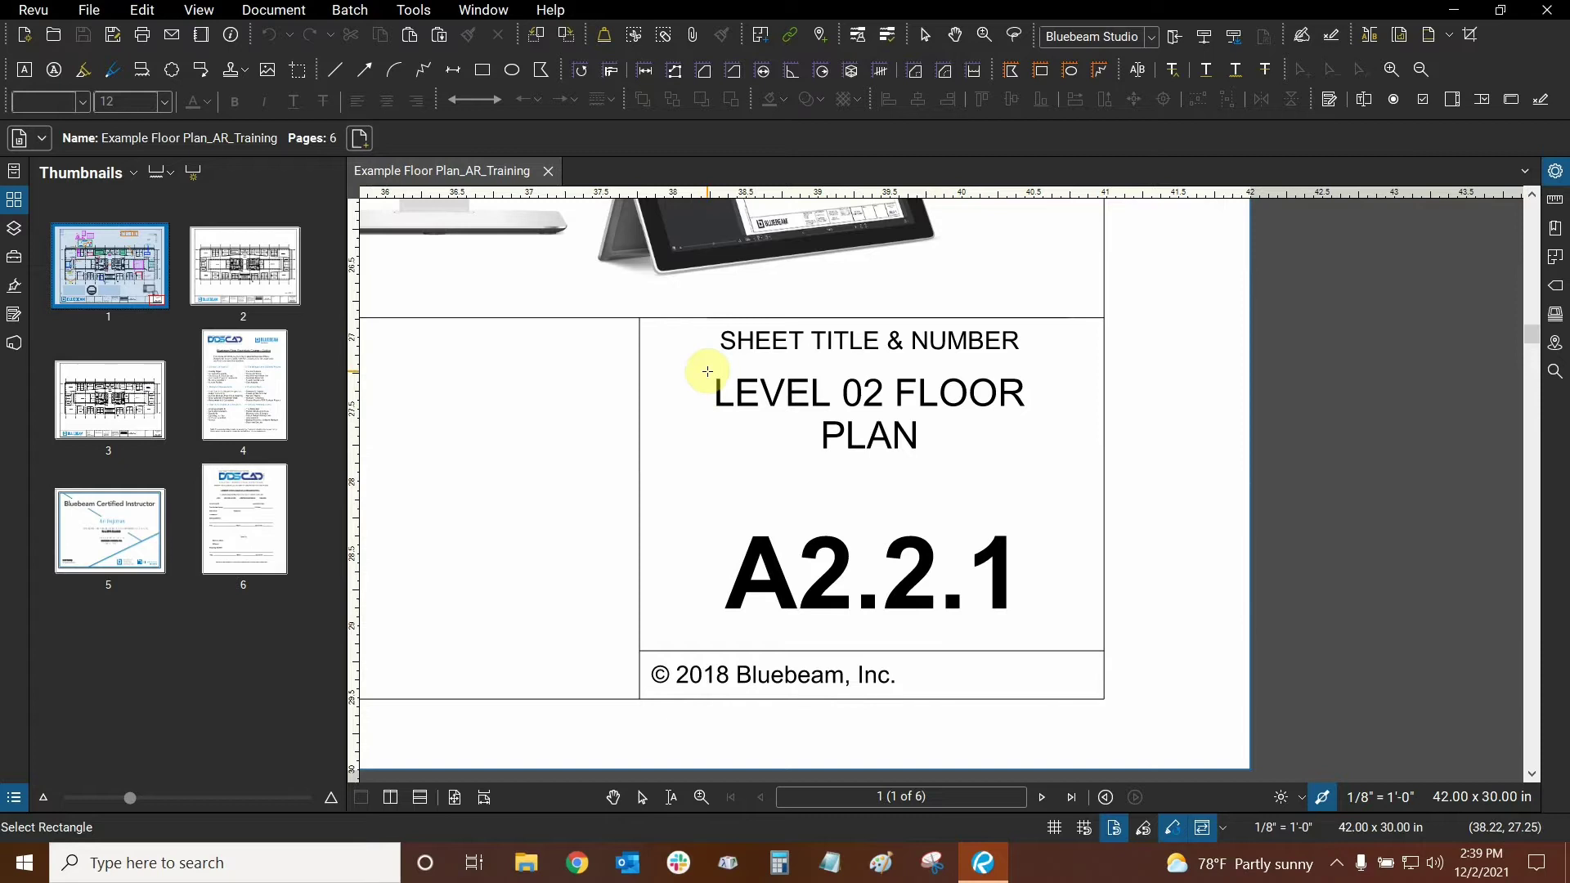
drag(707, 372, 1028, 621)
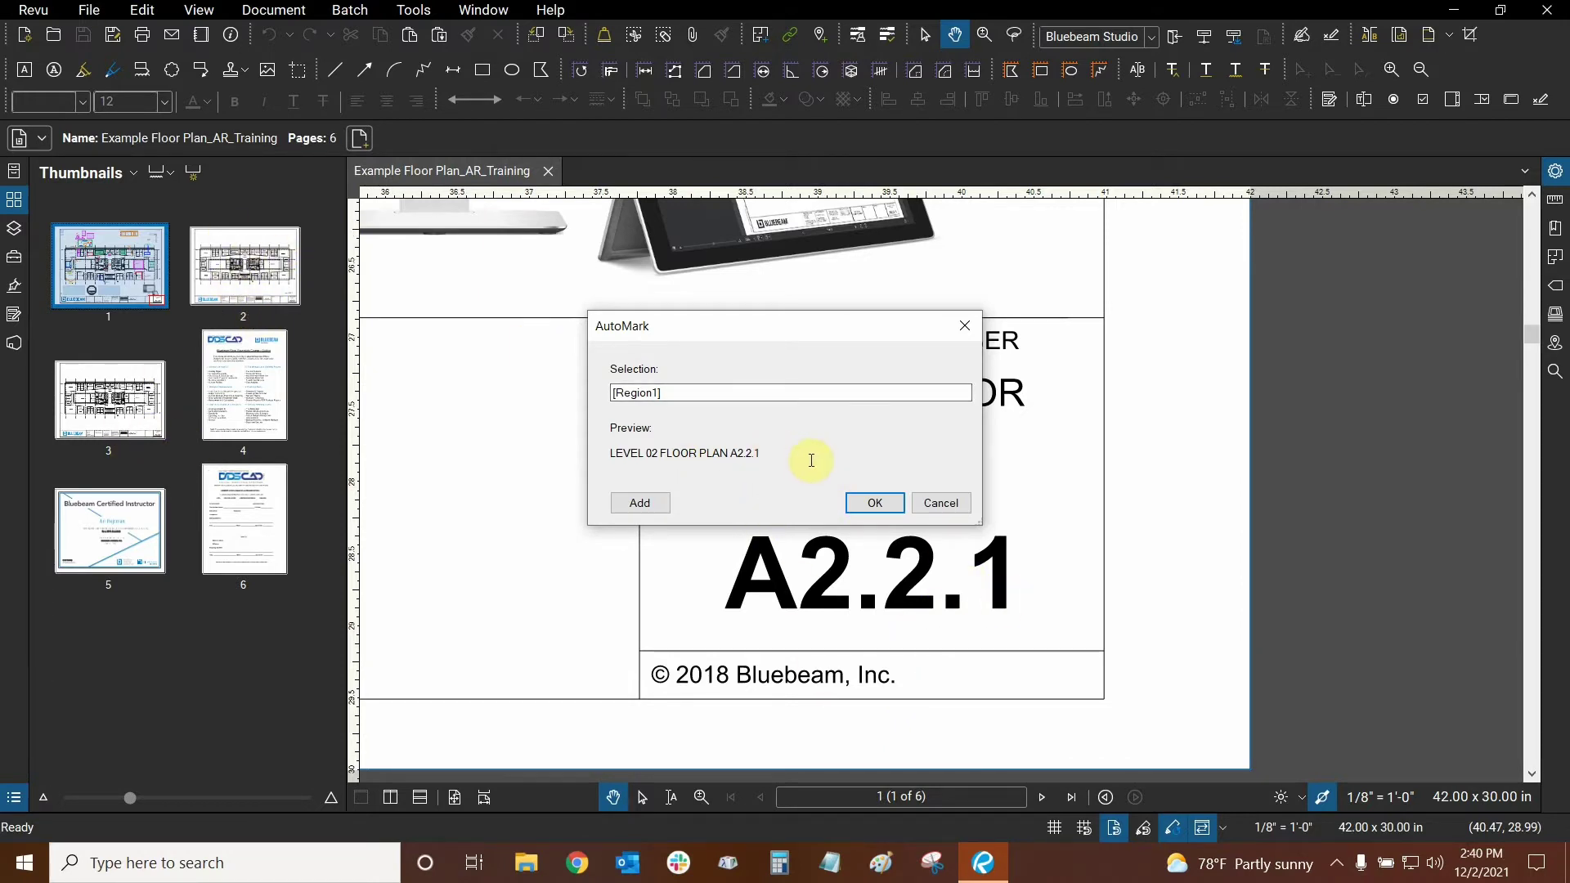
Step: Accept the AutoMark region and apply labels like LEVEL 02 FLOOR PLAN A2.2.1 to pages 1–3
click(874, 502)
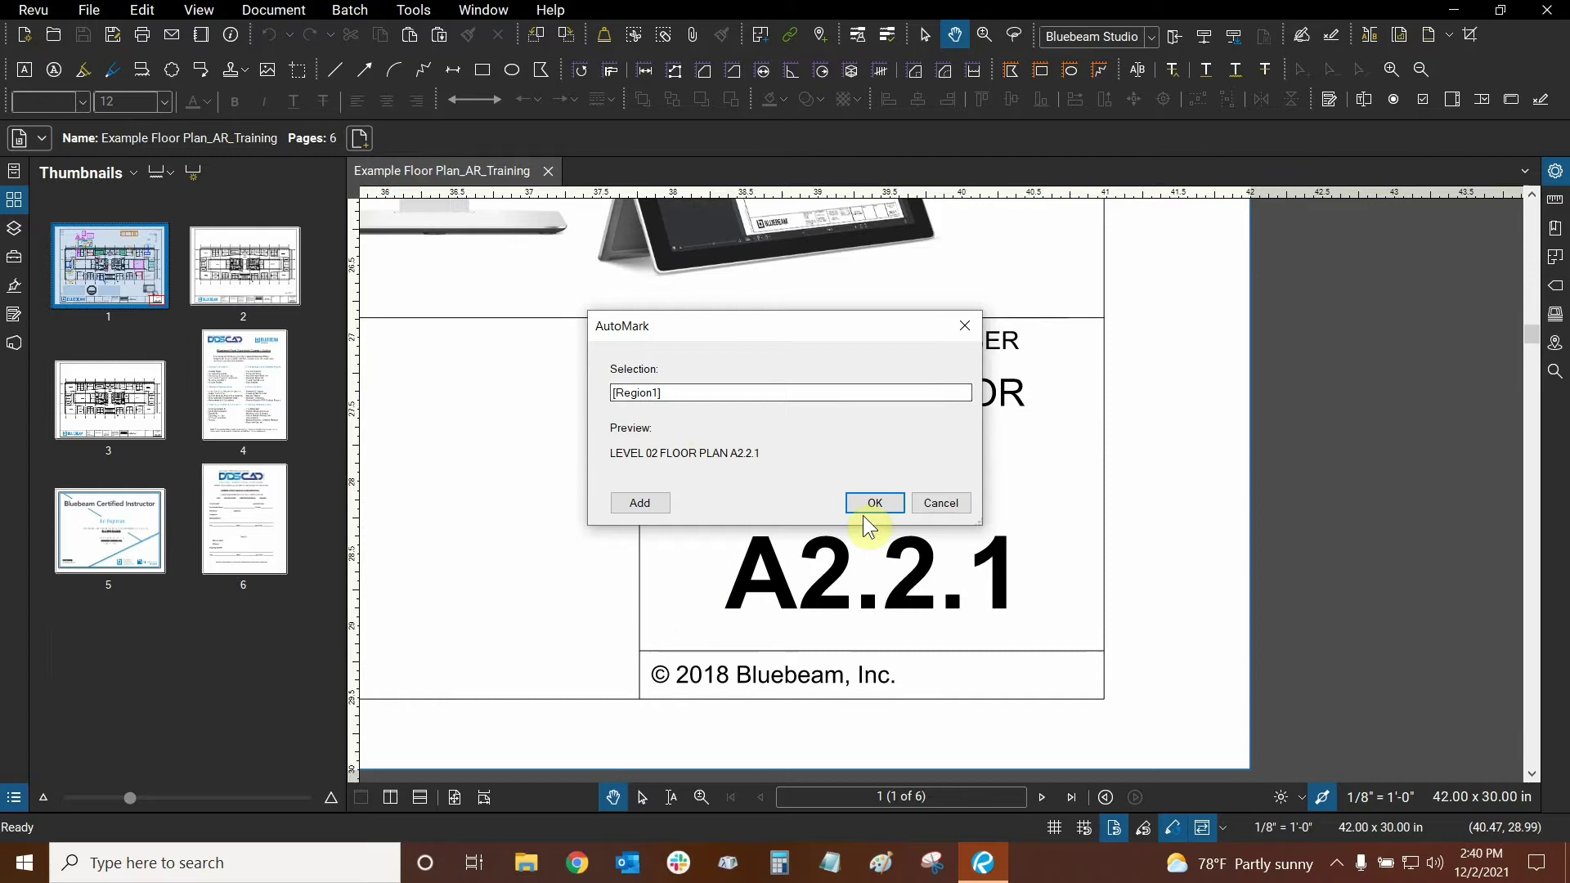
click(889, 505)
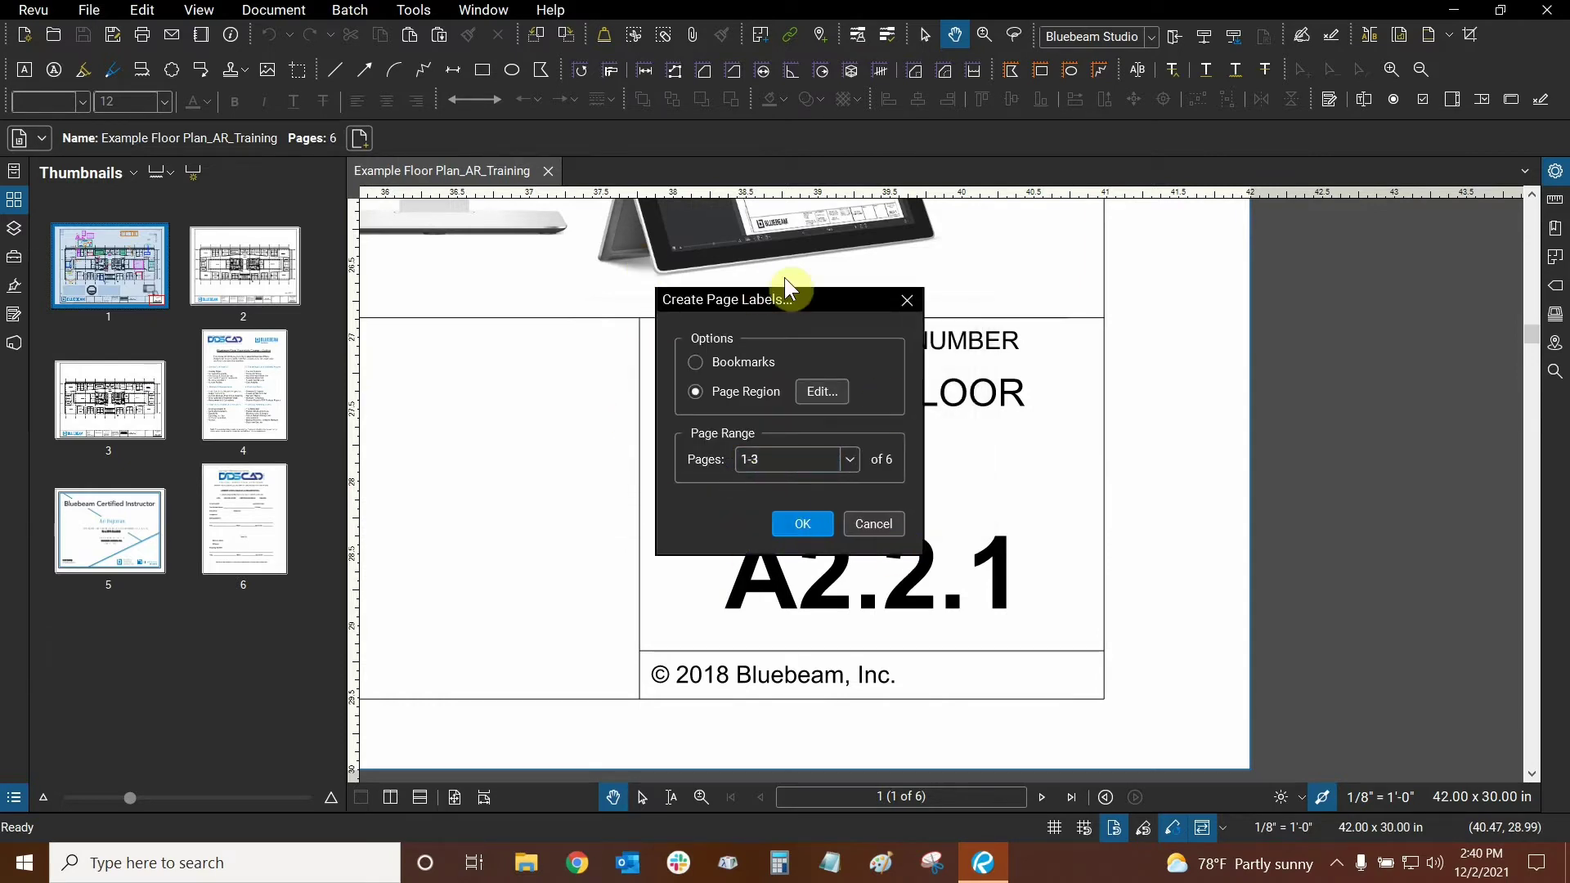
click(822, 394)
click(803, 524)
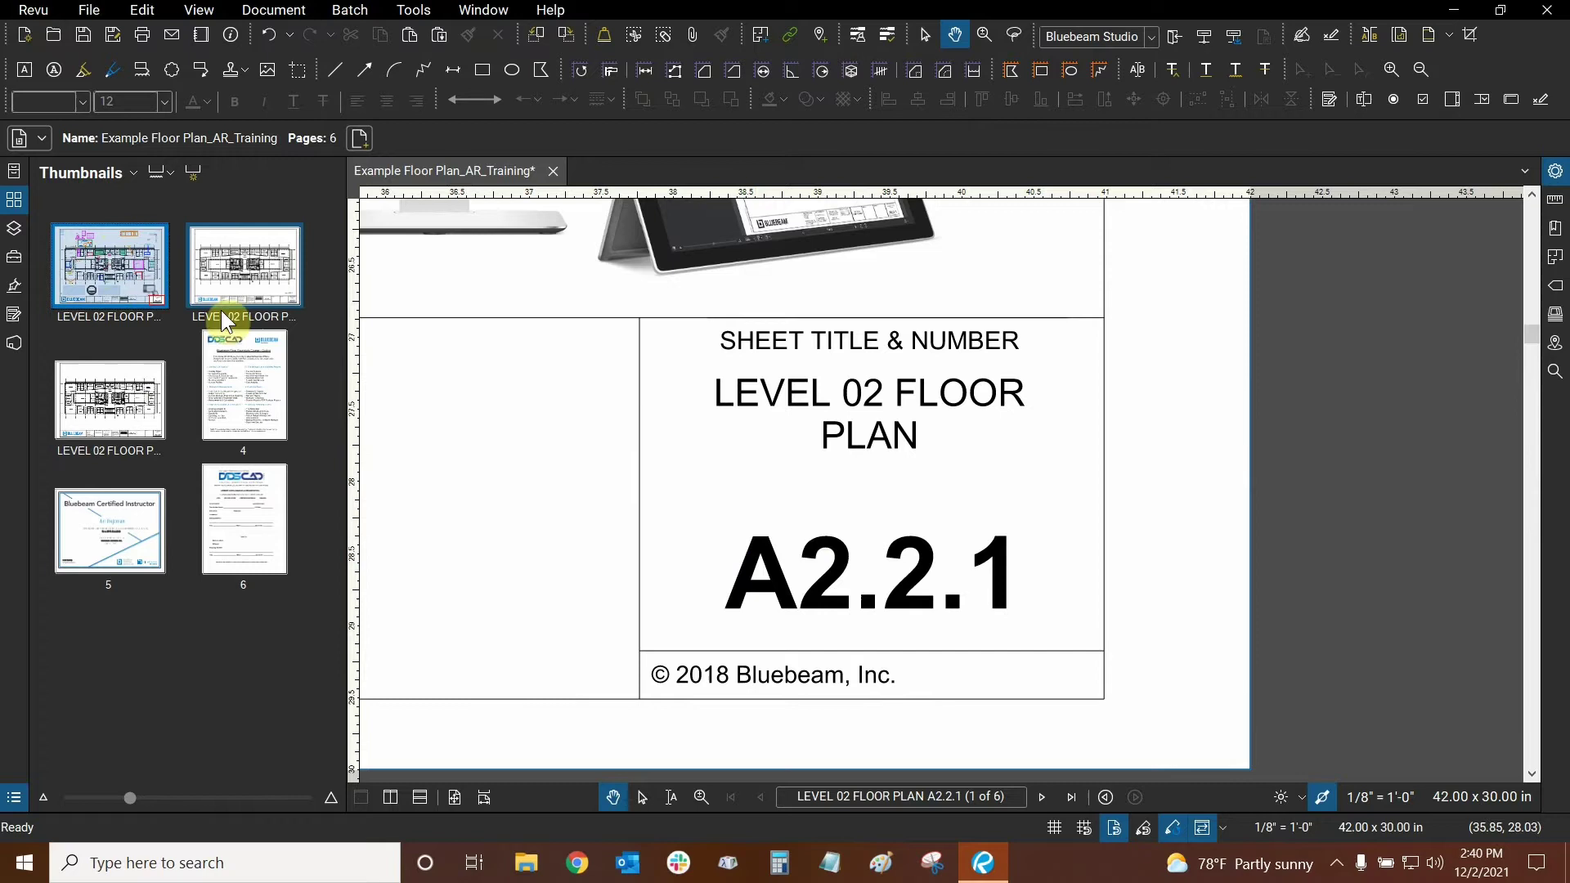
Step: Browse pages 1–3 to verify their new labels, ending on page 3, sheet A2.2.3
click(209, 276)
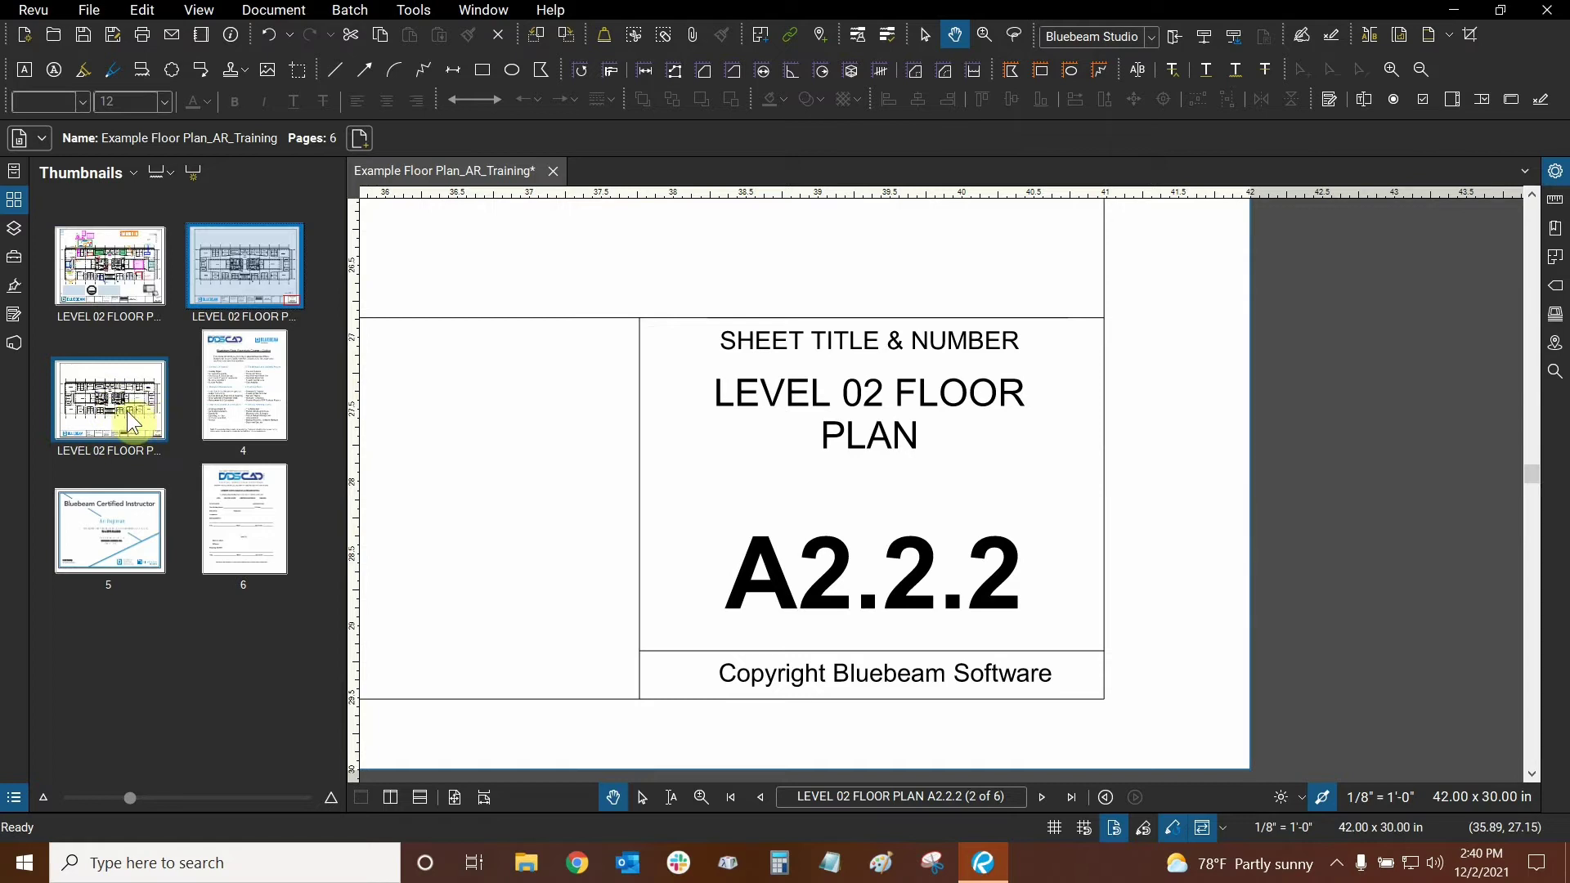
click(102, 429)
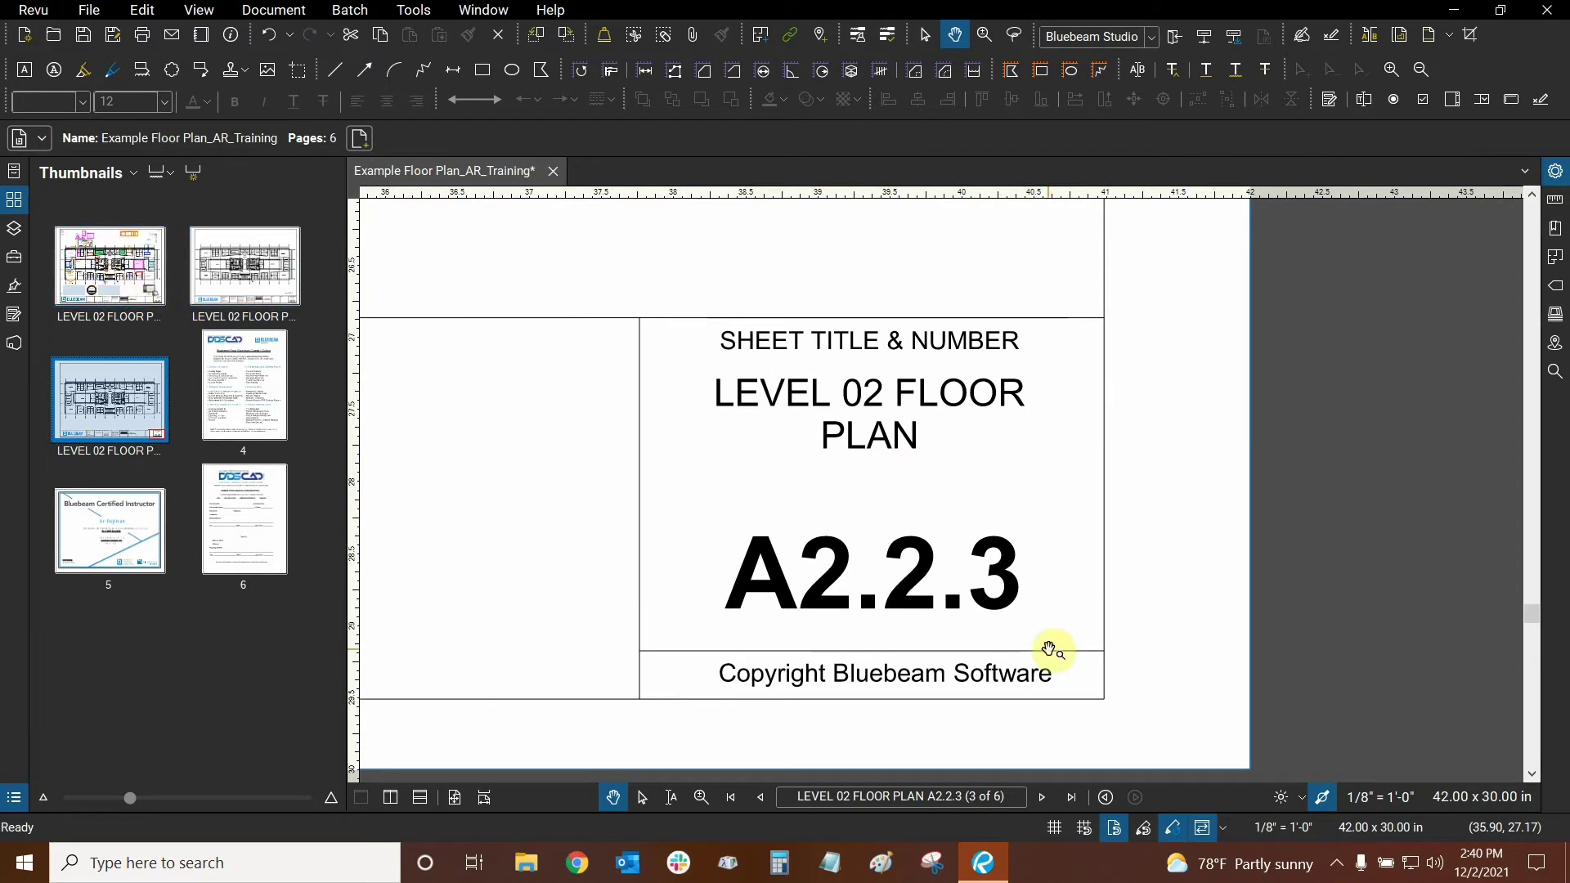
click(238, 252)
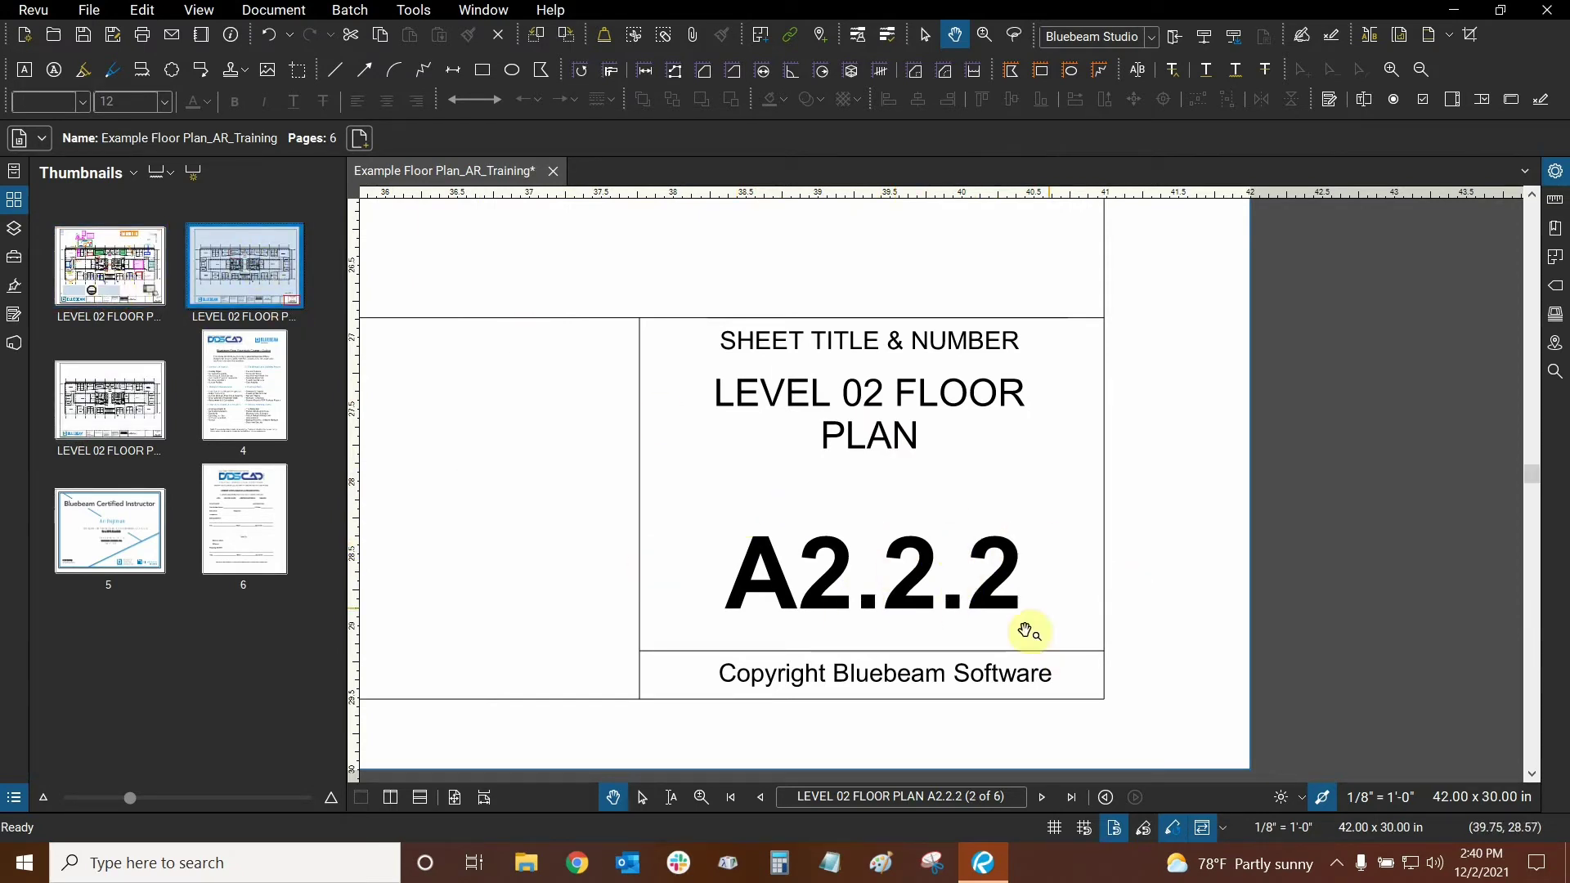
click(109, 266)
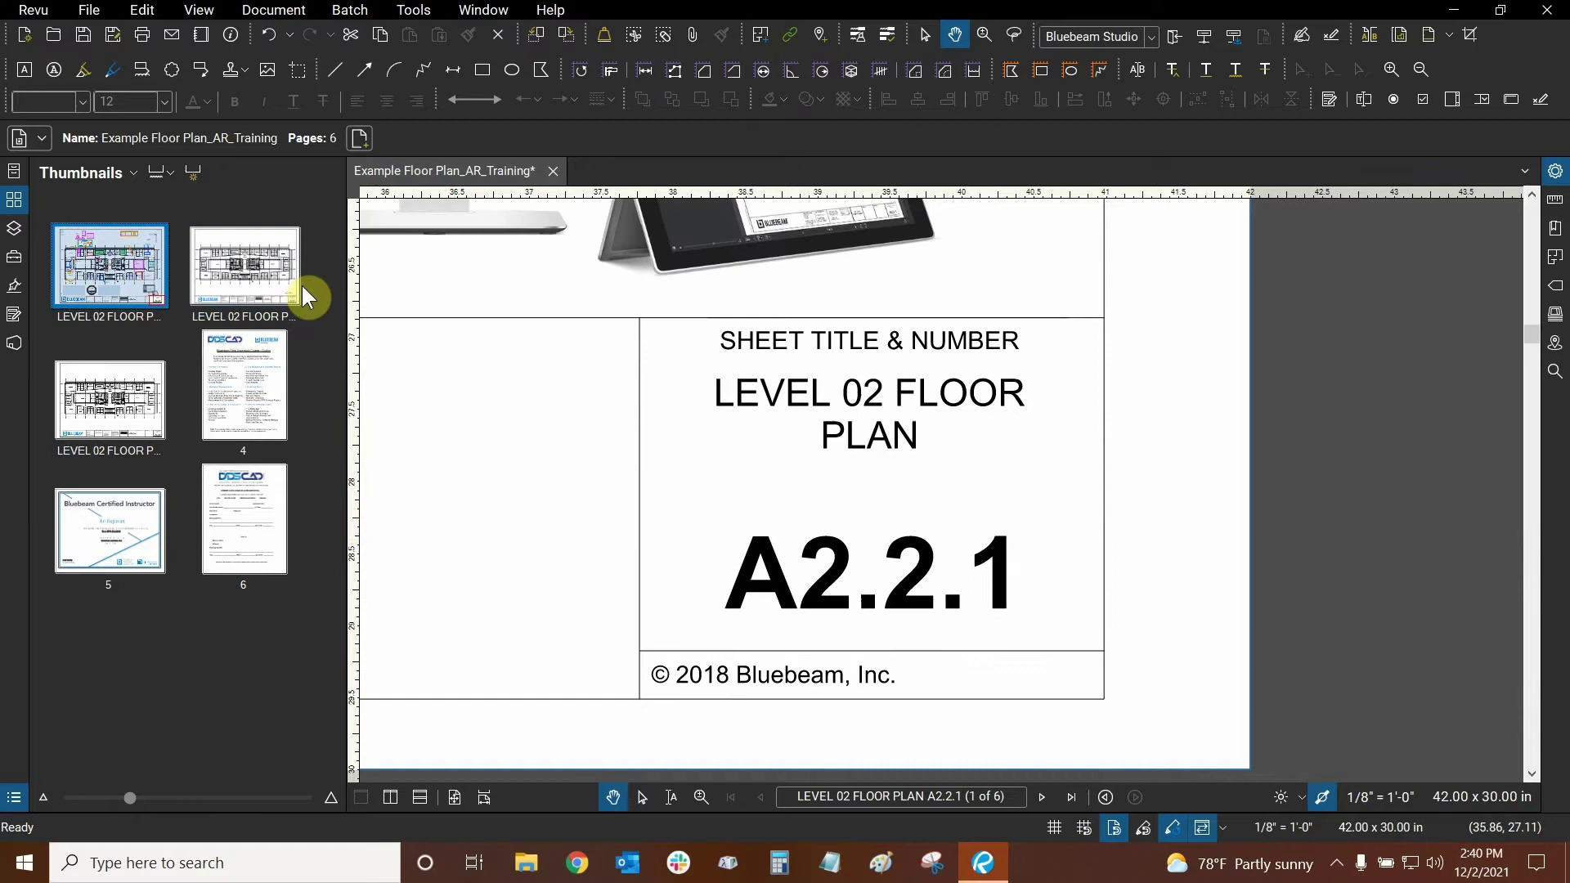
click(255, 278)
click(88, 410)
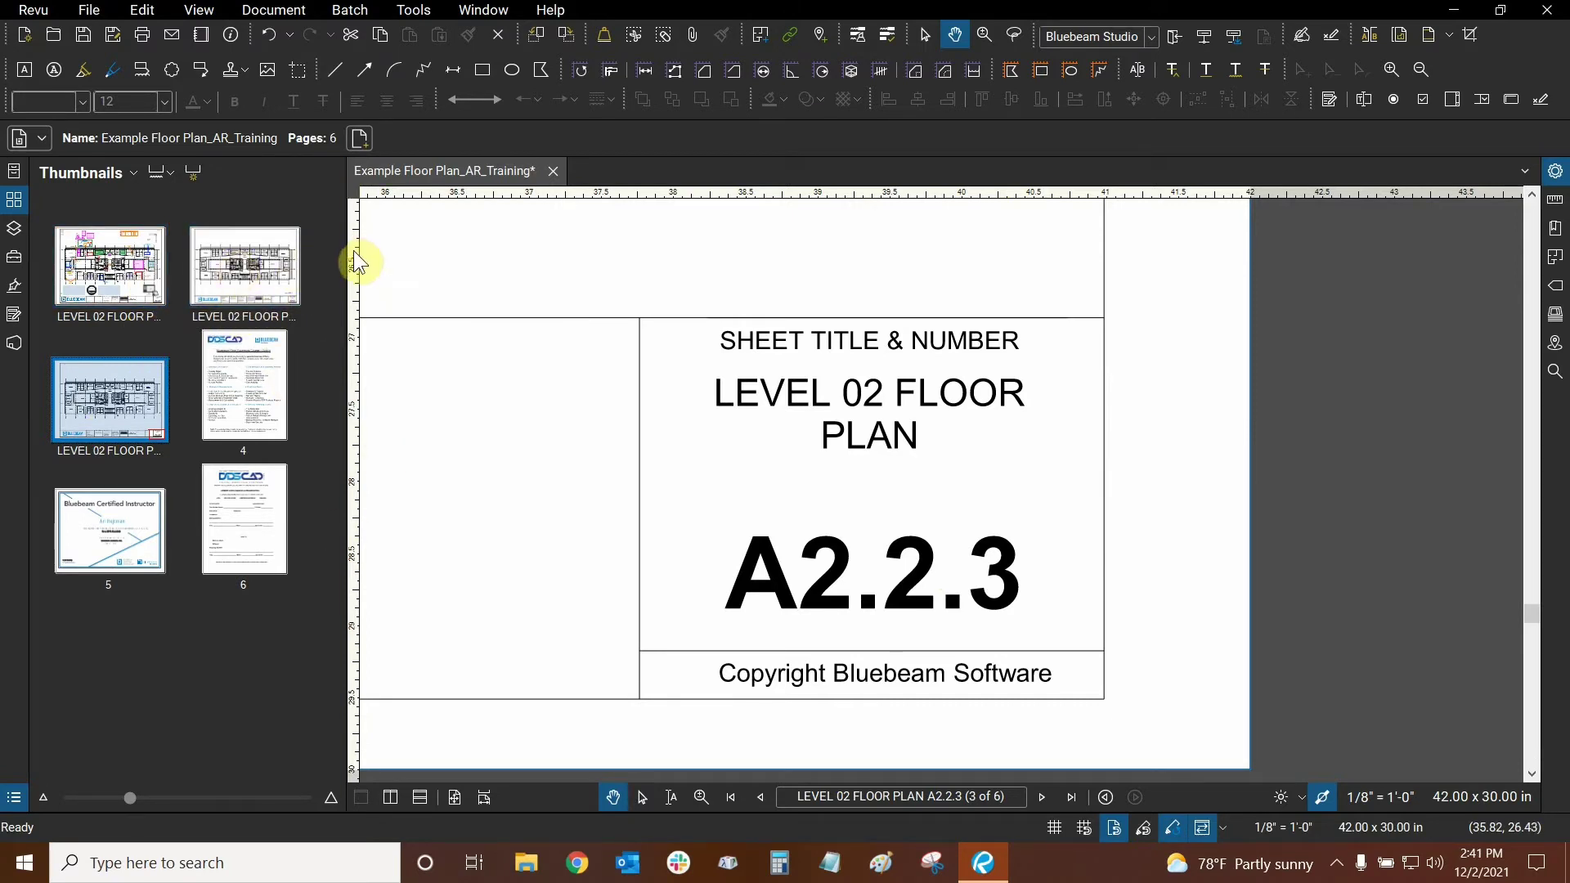
Step: Resize the side panel, switch to the Tool Chest, and return to Thumbnails
drag(348, 249, 282, 249)
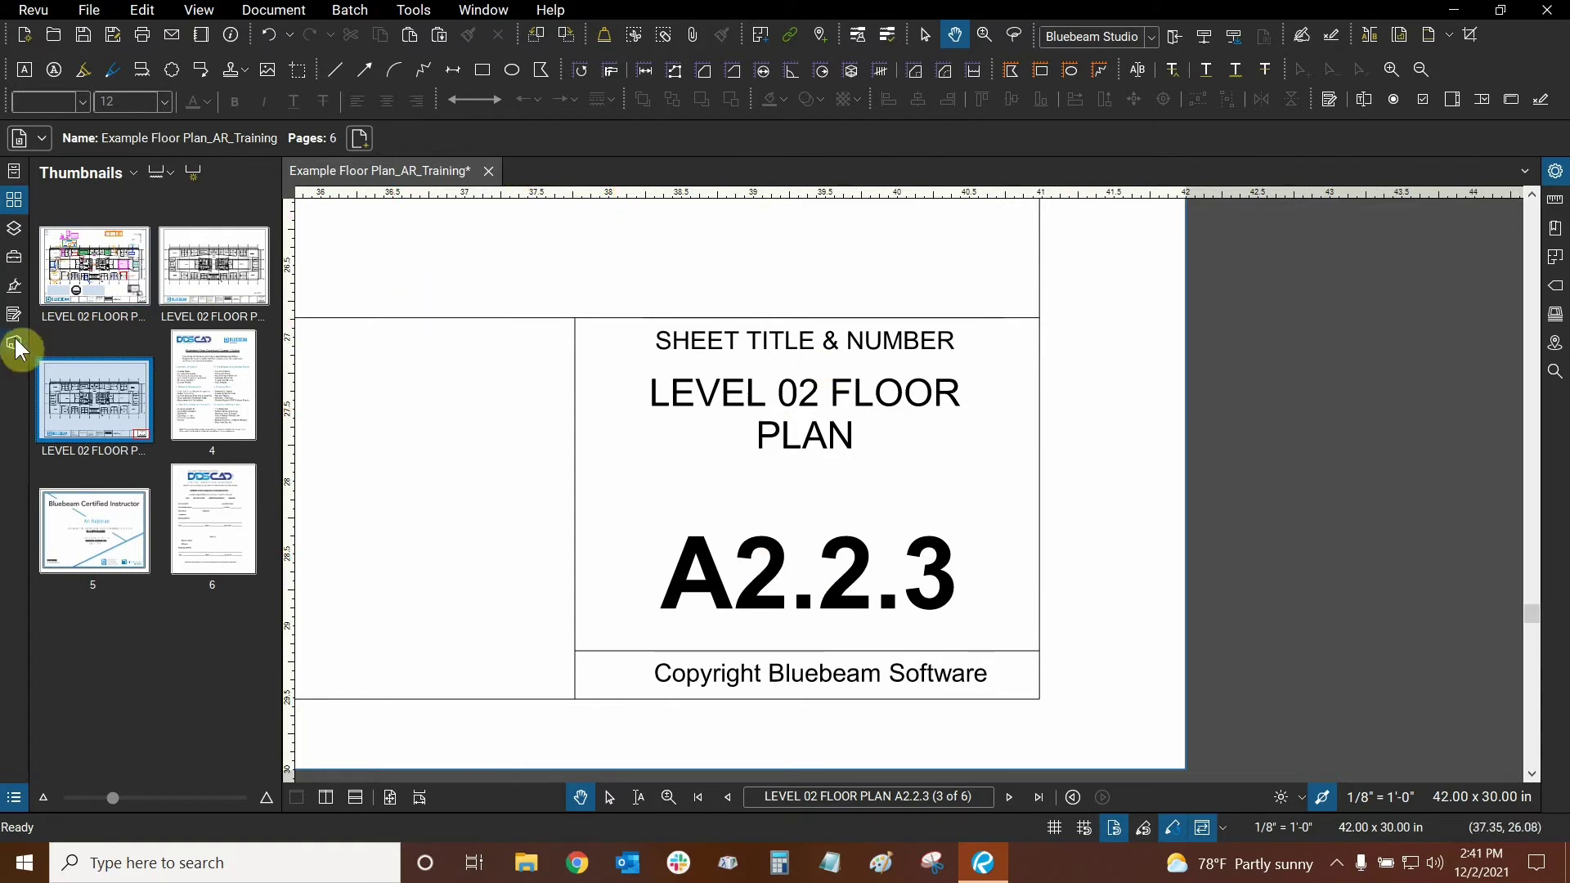
click(14, 256)
drag(281, 253, 296, 247)
key(alt+t)
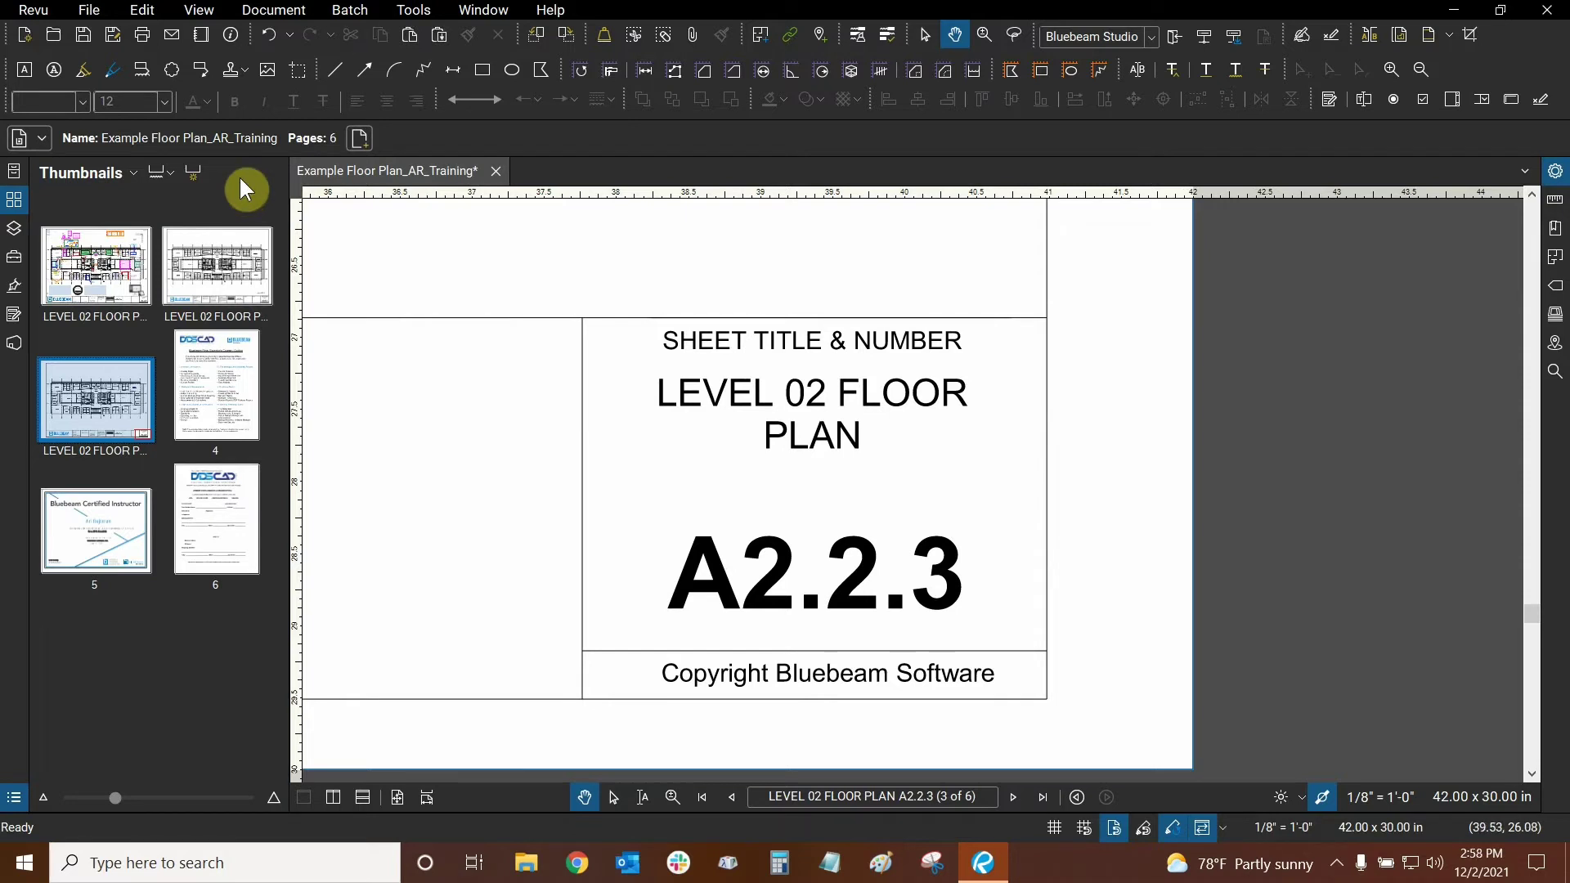
Step: Turn on page labels and turn off page scale under the thumbnails
click(166, 178)
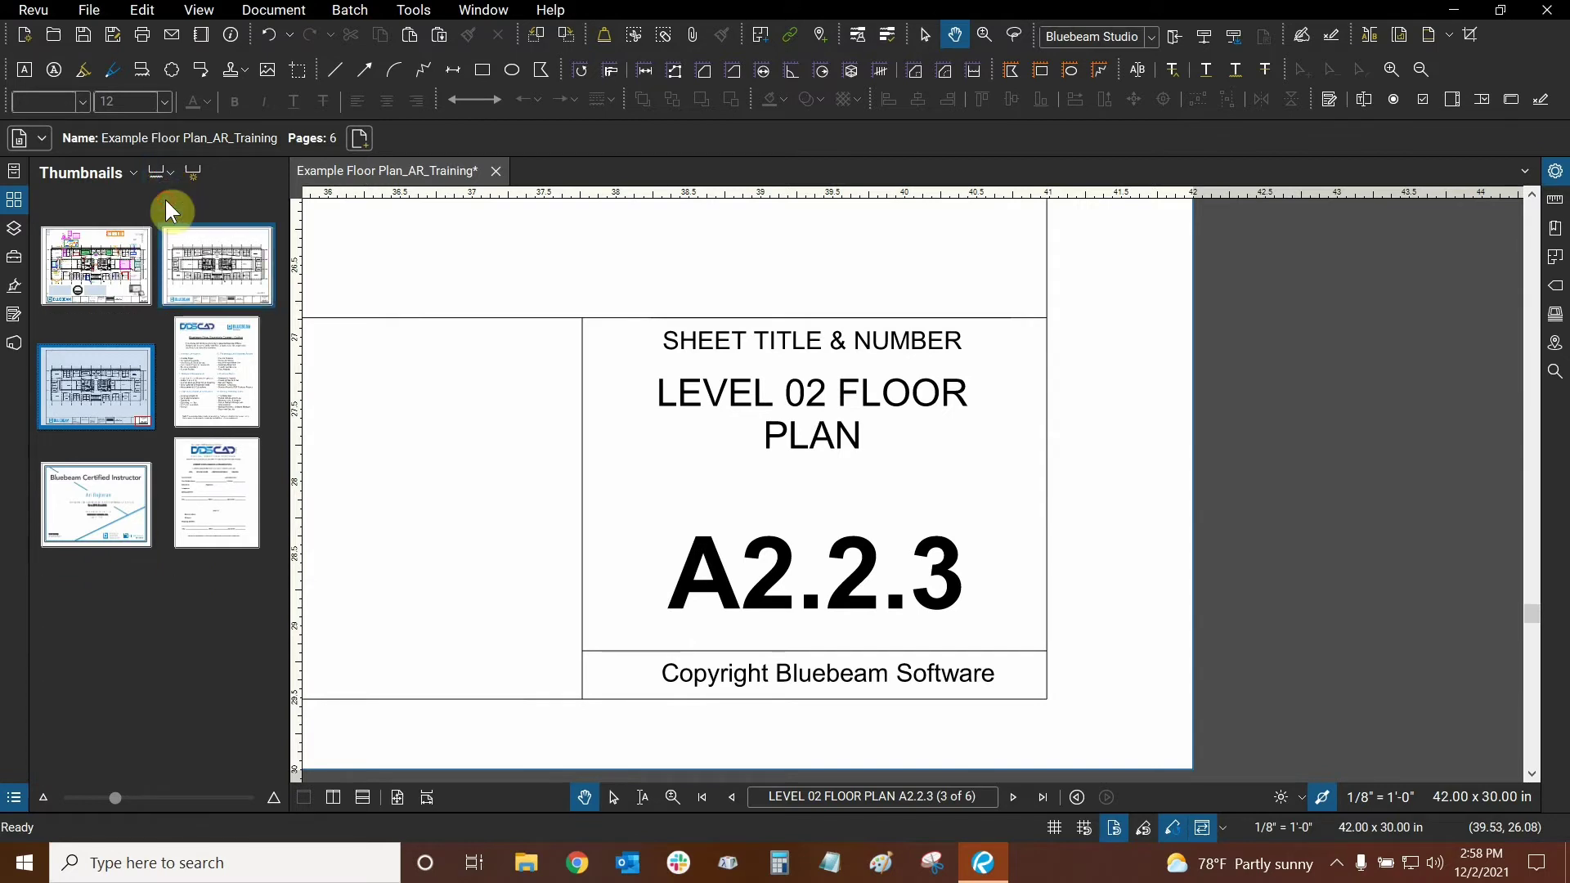
click(157, 172)
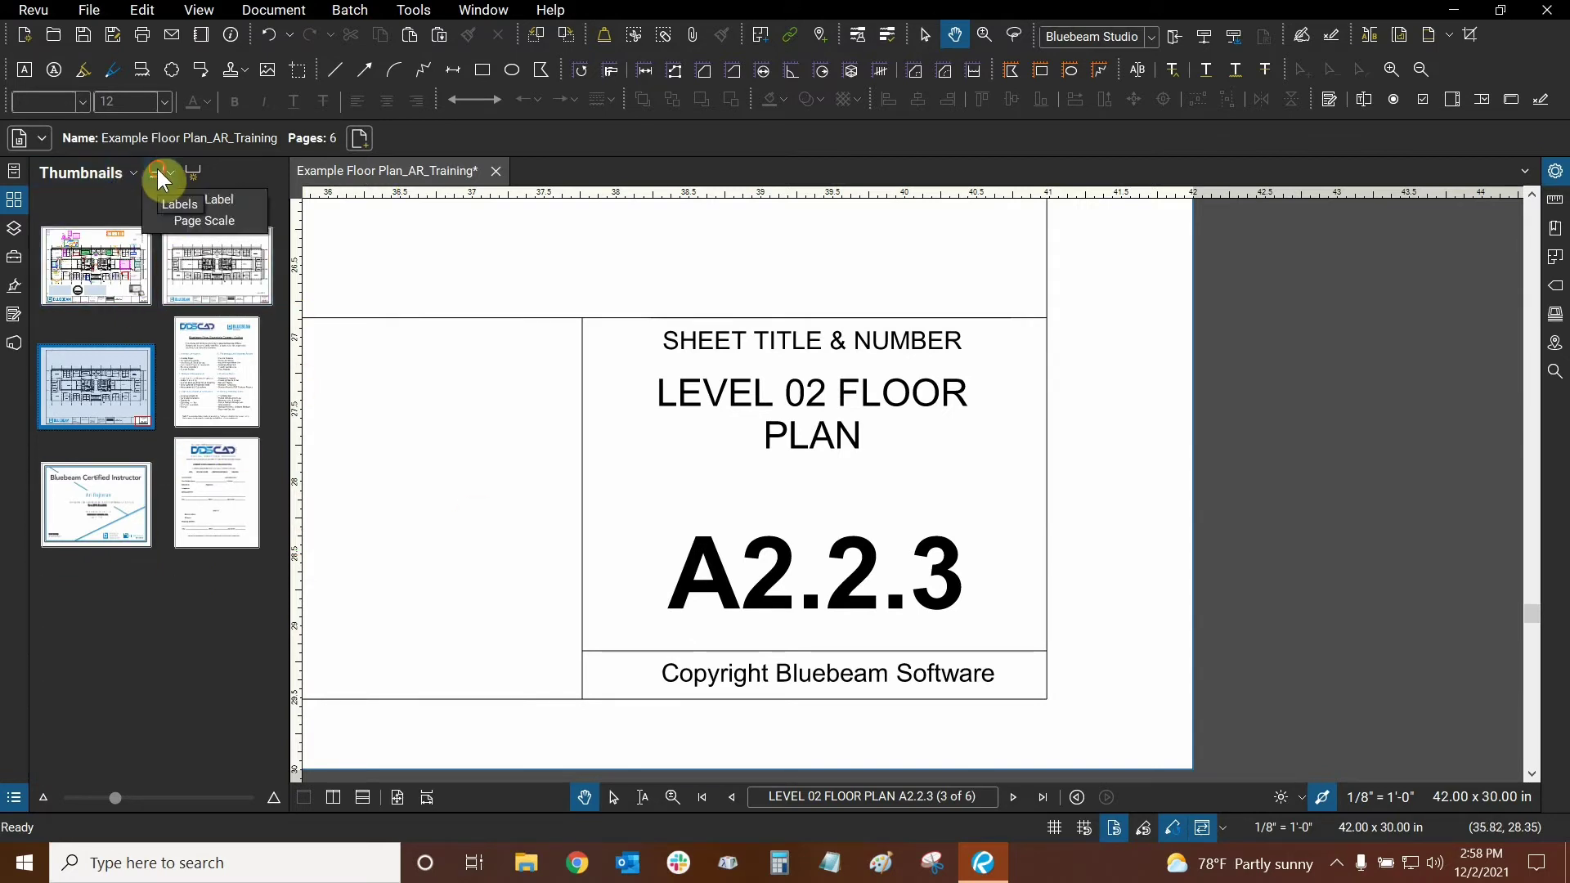
click(170, 226)
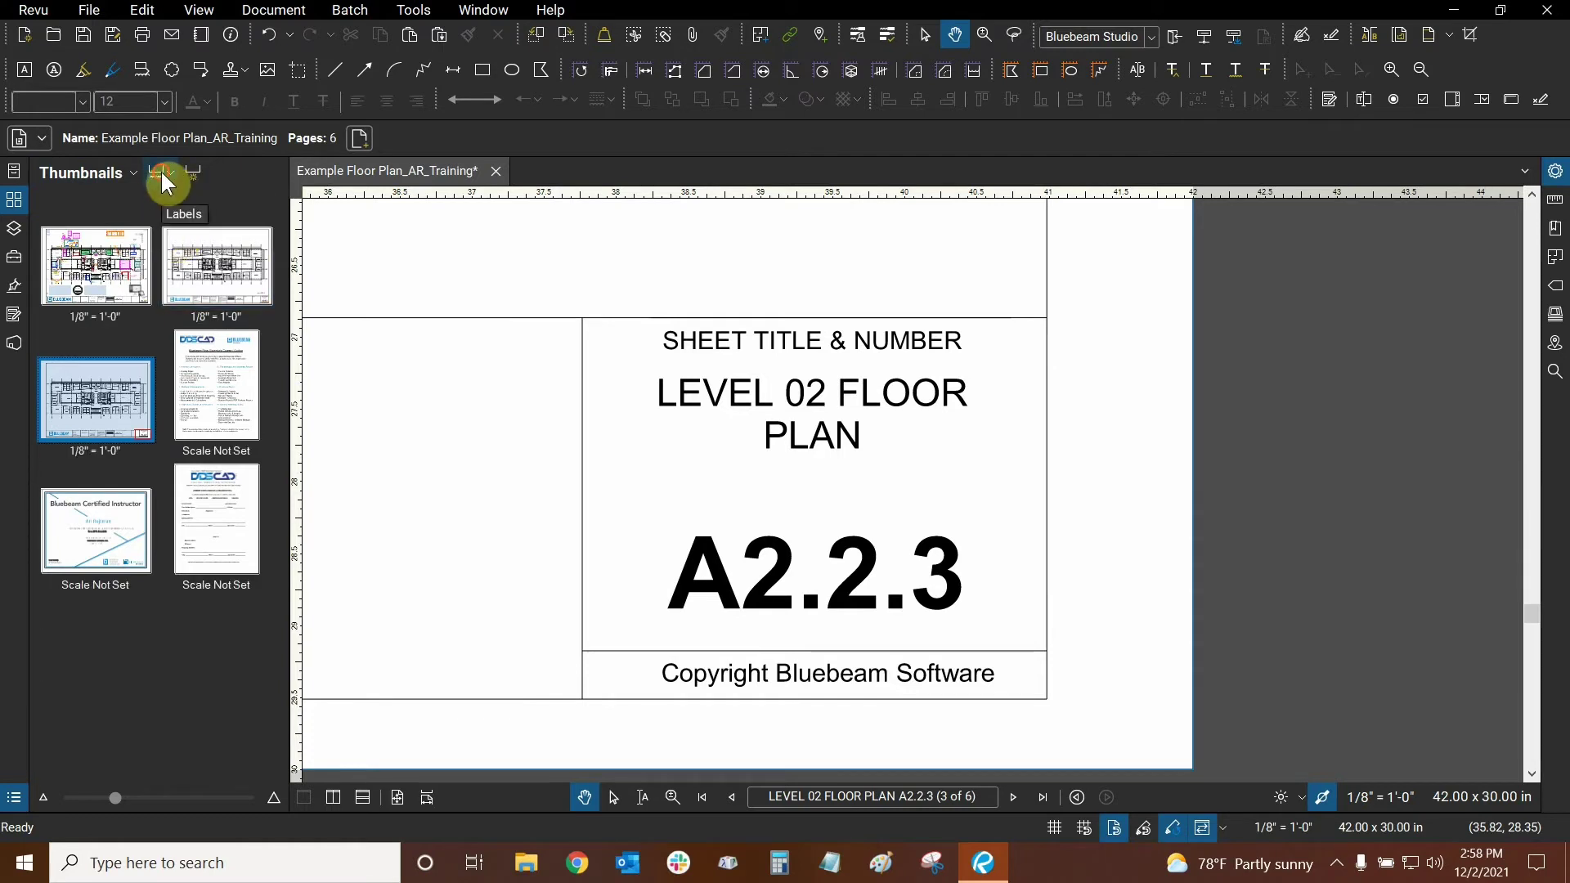
click(160, 172)
click(173, 204)
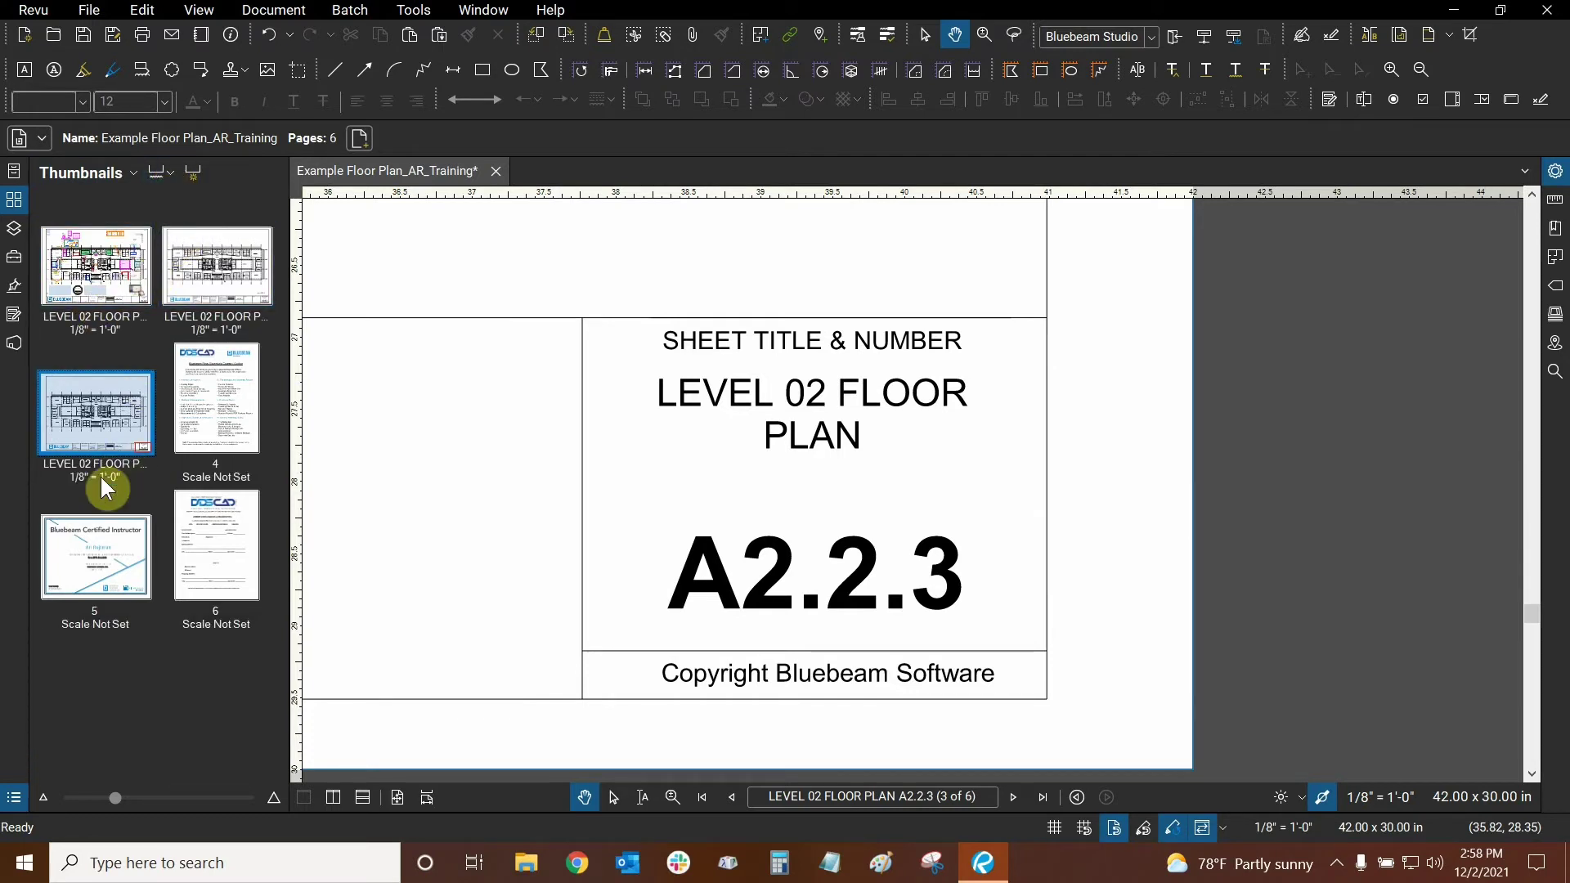
click(160, 172)
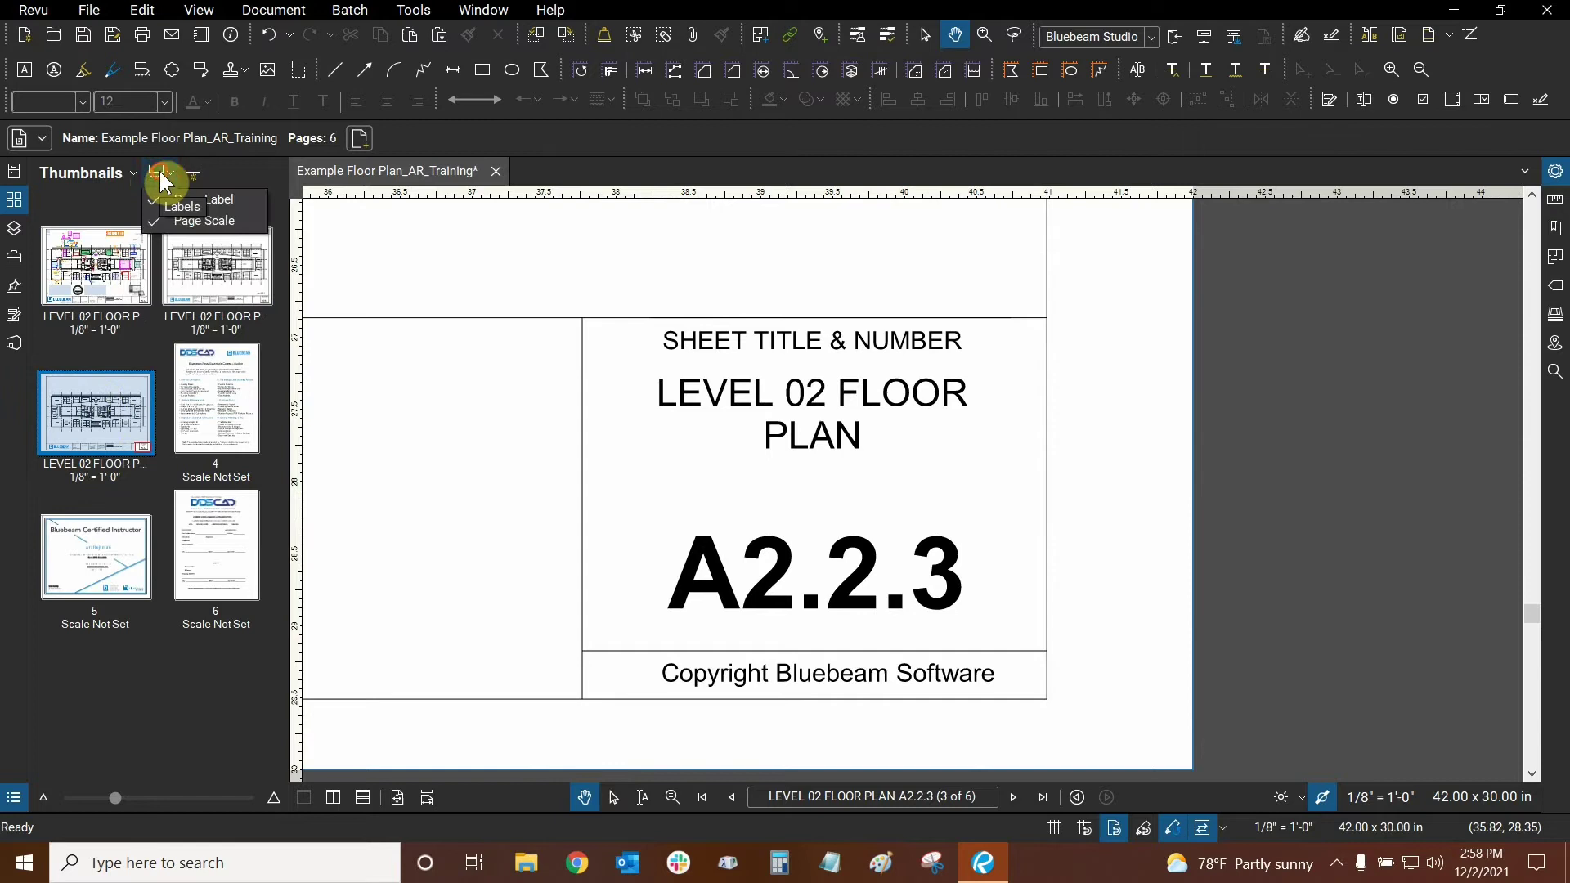
click(183, 222)
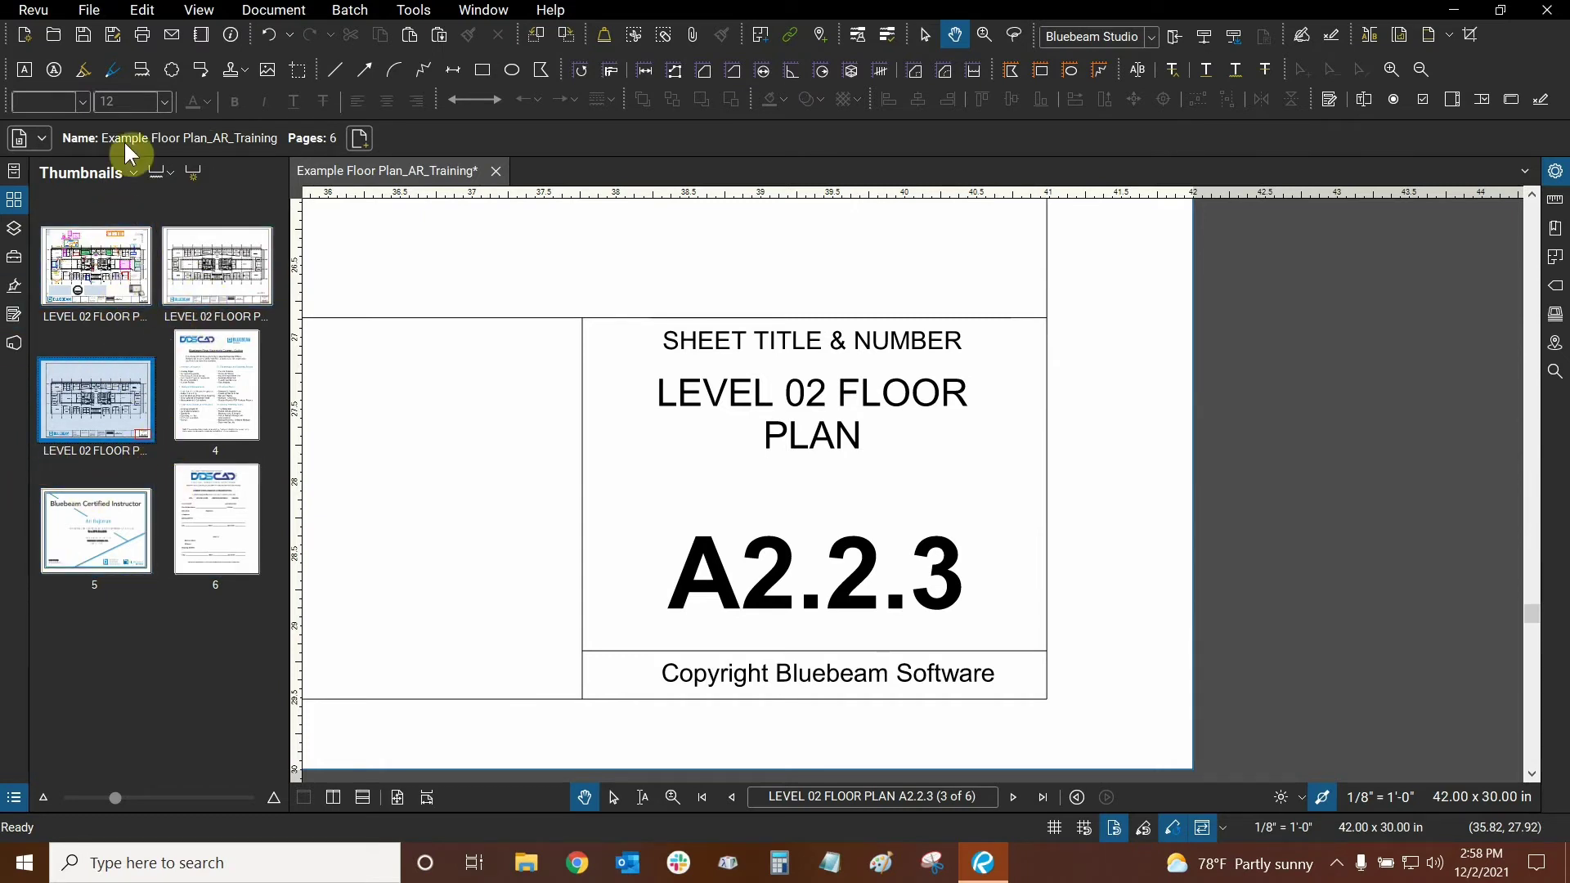
click(115, 194)
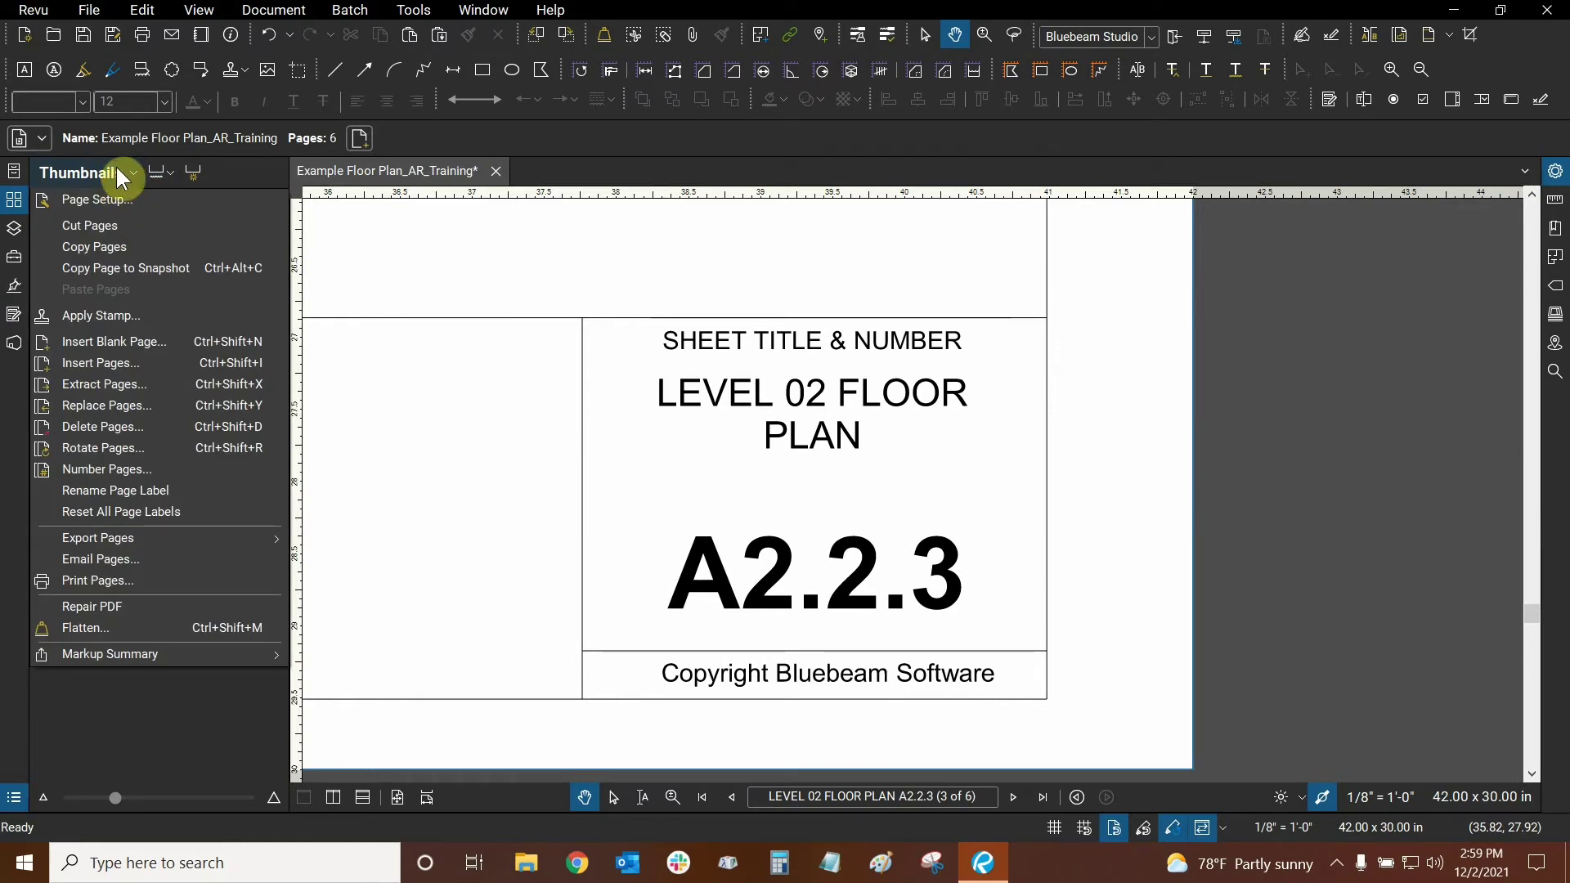
click(252, 175)
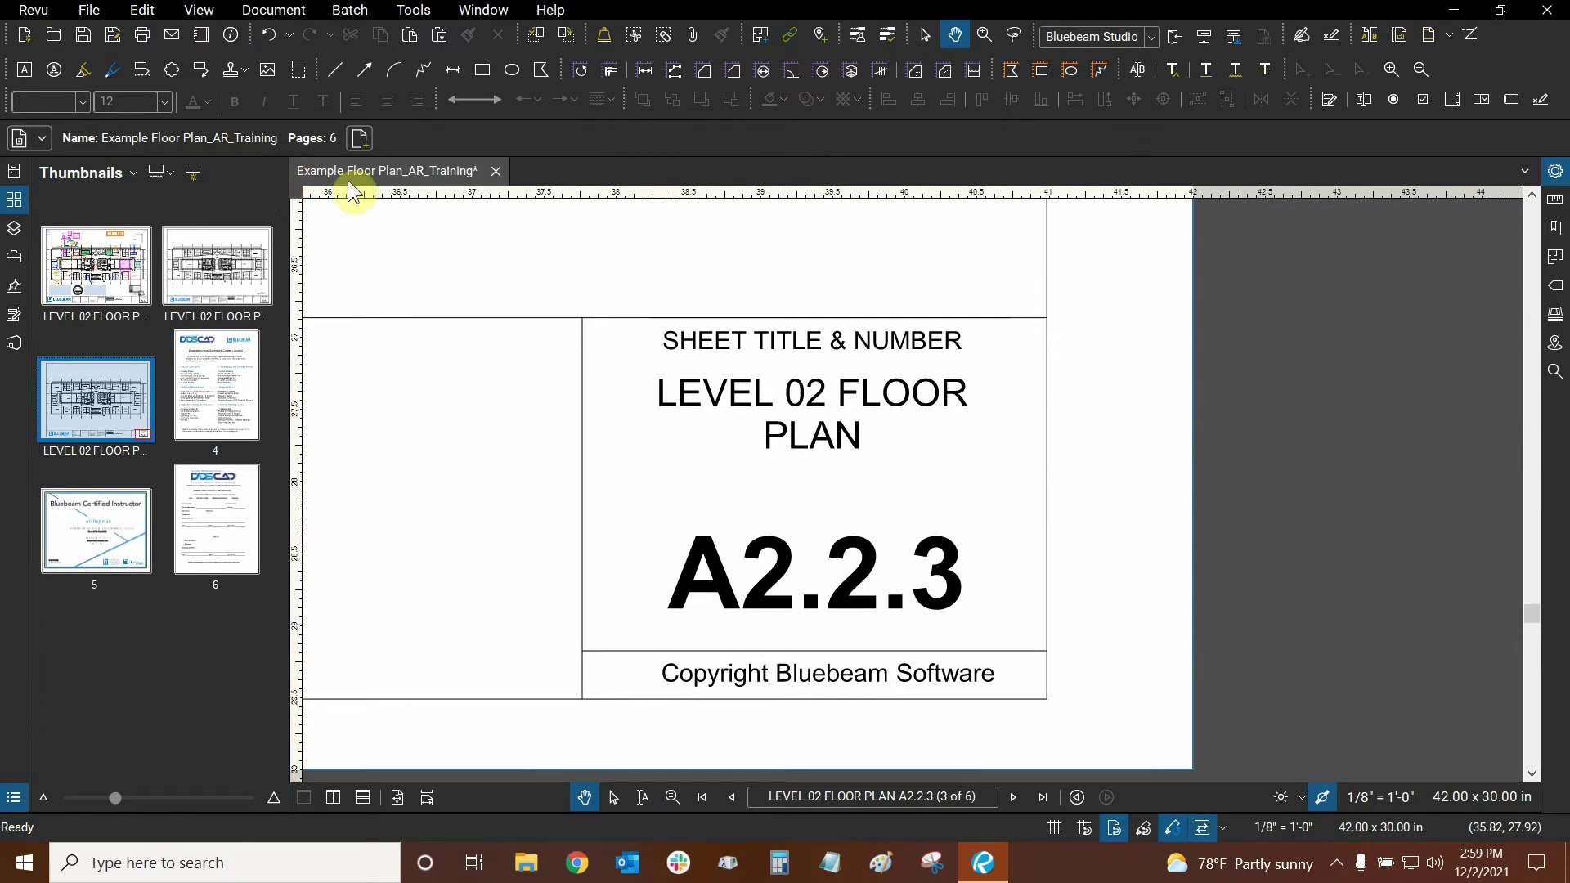
Step: Open Bookmarks and jump through the LEVEL 02 FLOOR PLAN bookmarks to pages 2, 1 and 3
click(1557, 231)
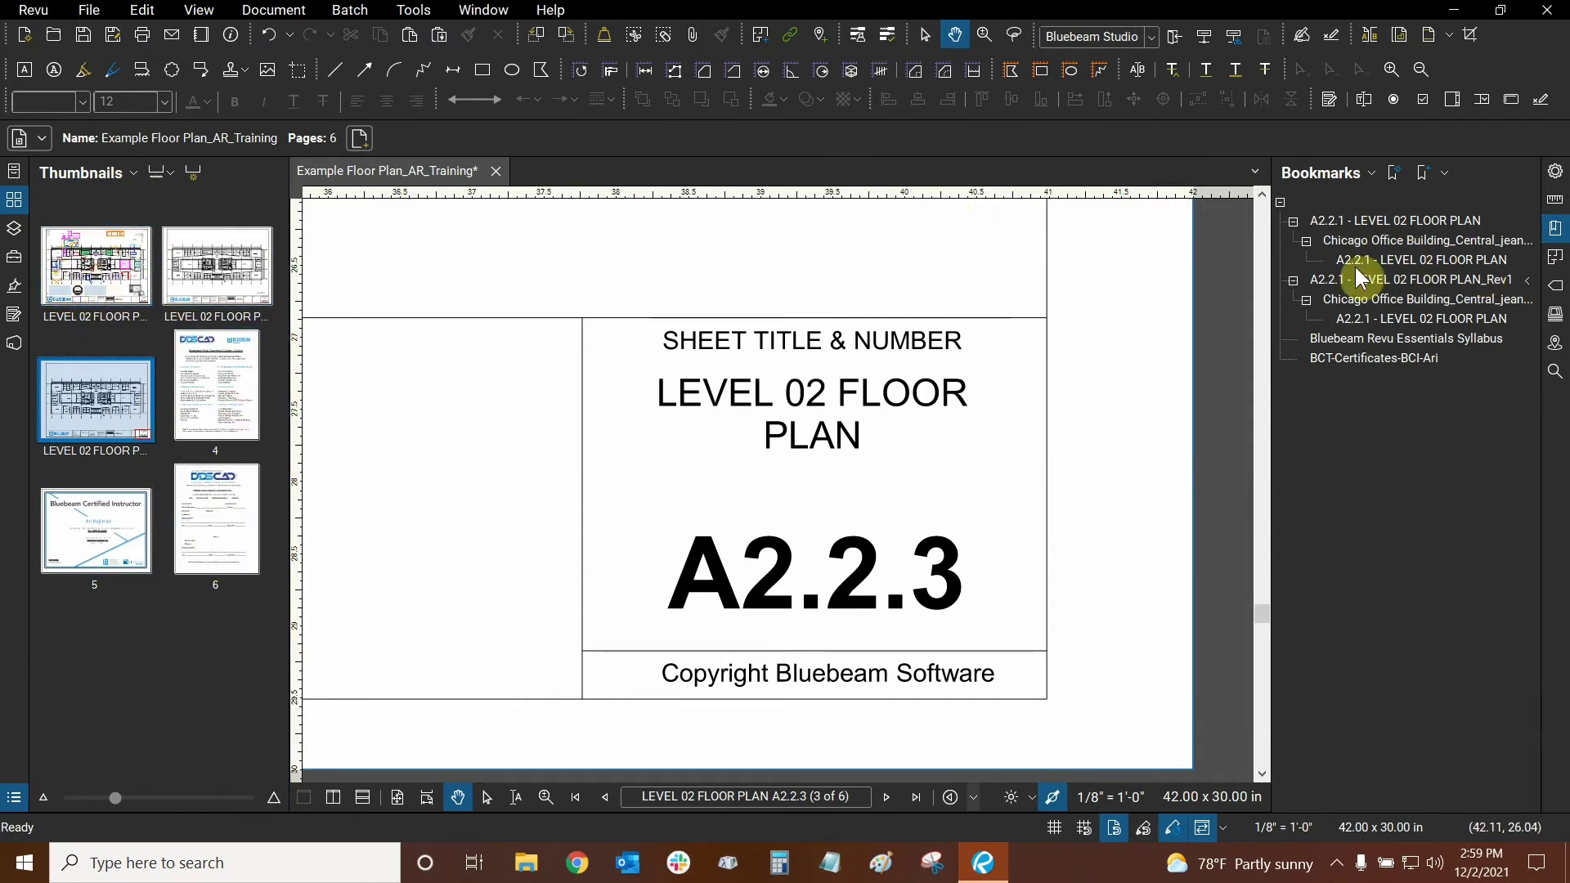
click(1356, 225)
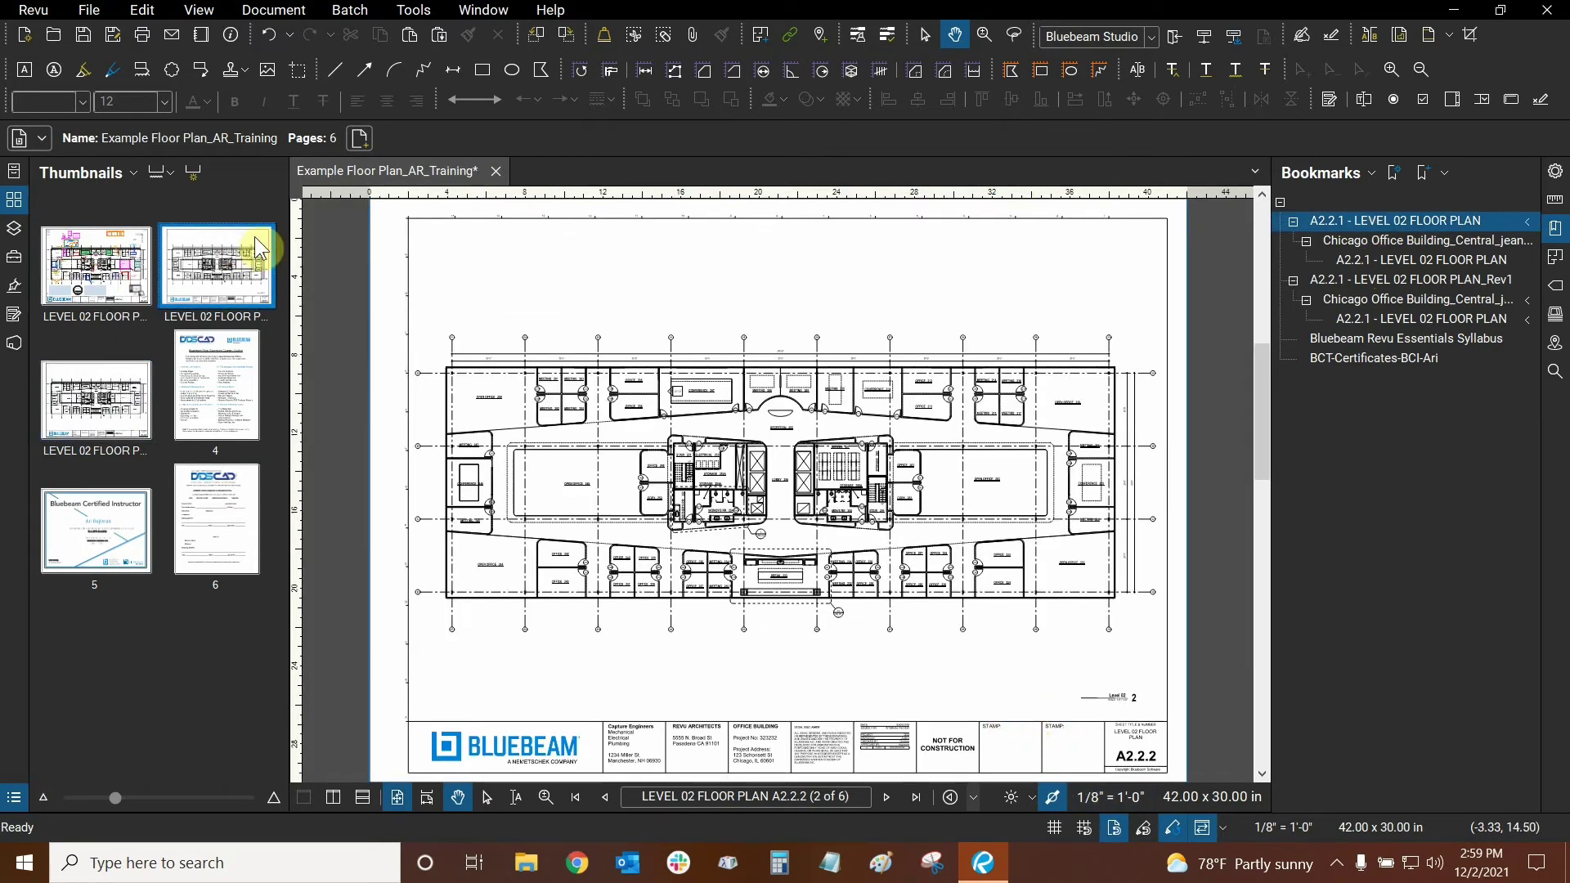
click(1412, 260)
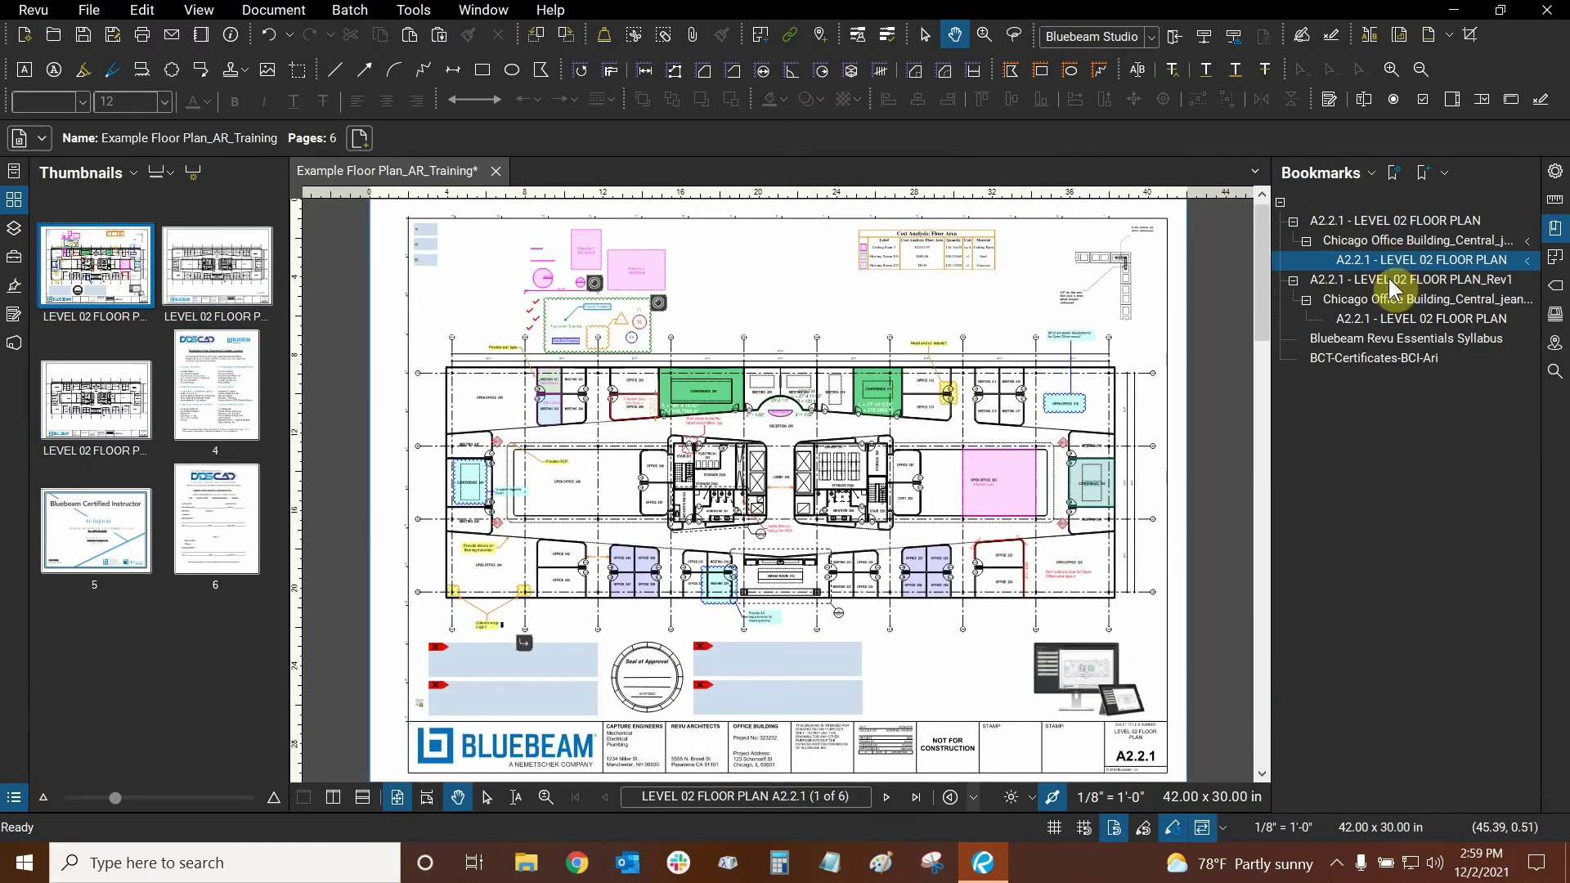
click(1389, 279)
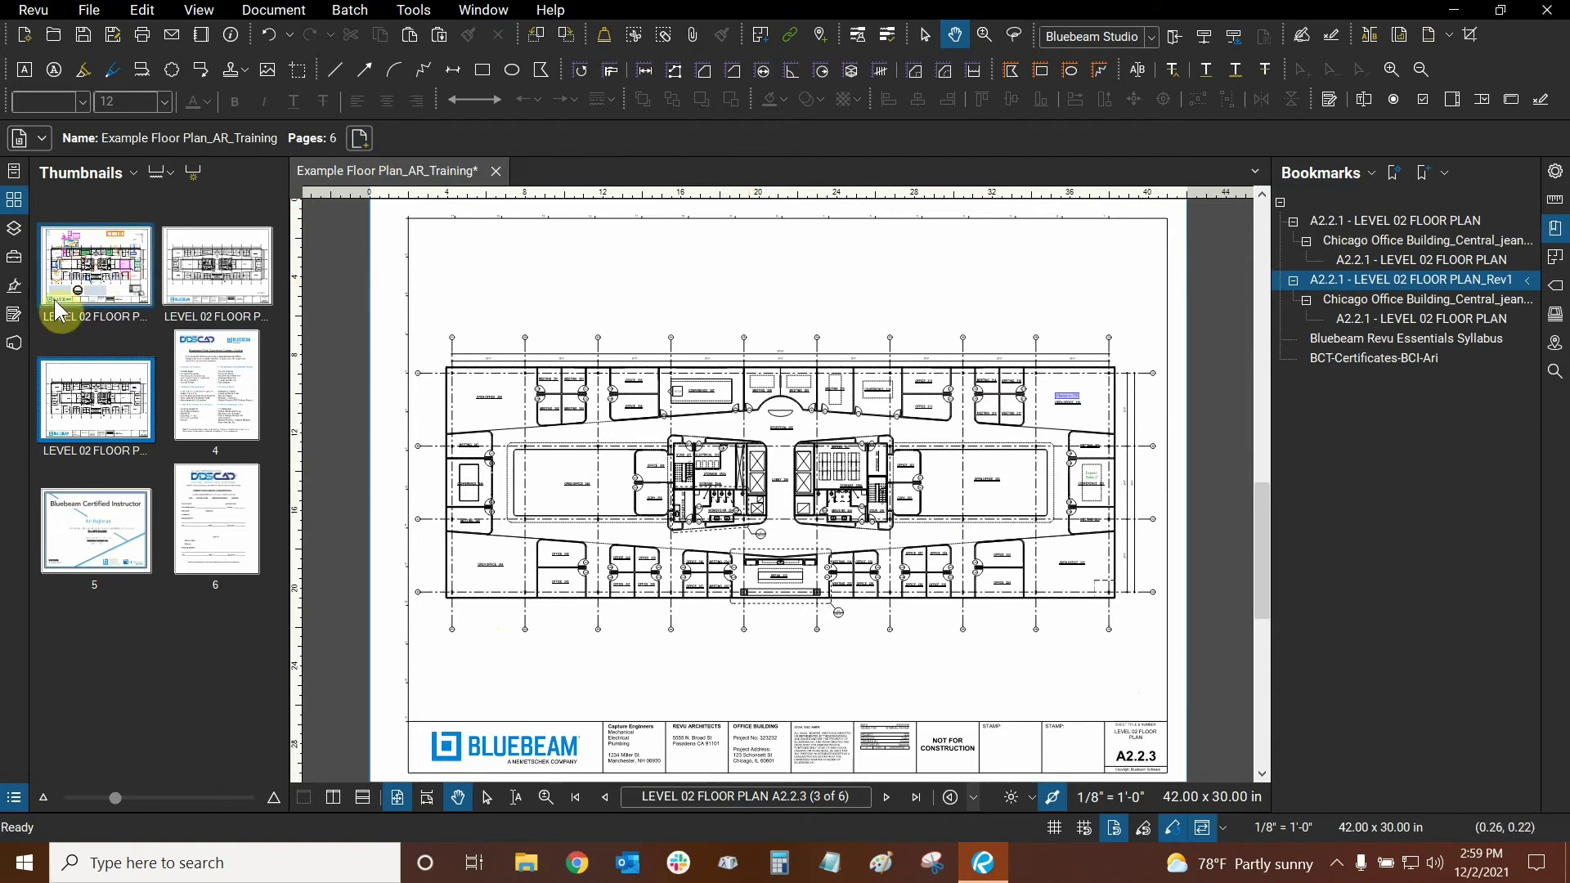
Step: Choose Reset All Page Labels from the Thumbnails options menu
right_click(215, 280)
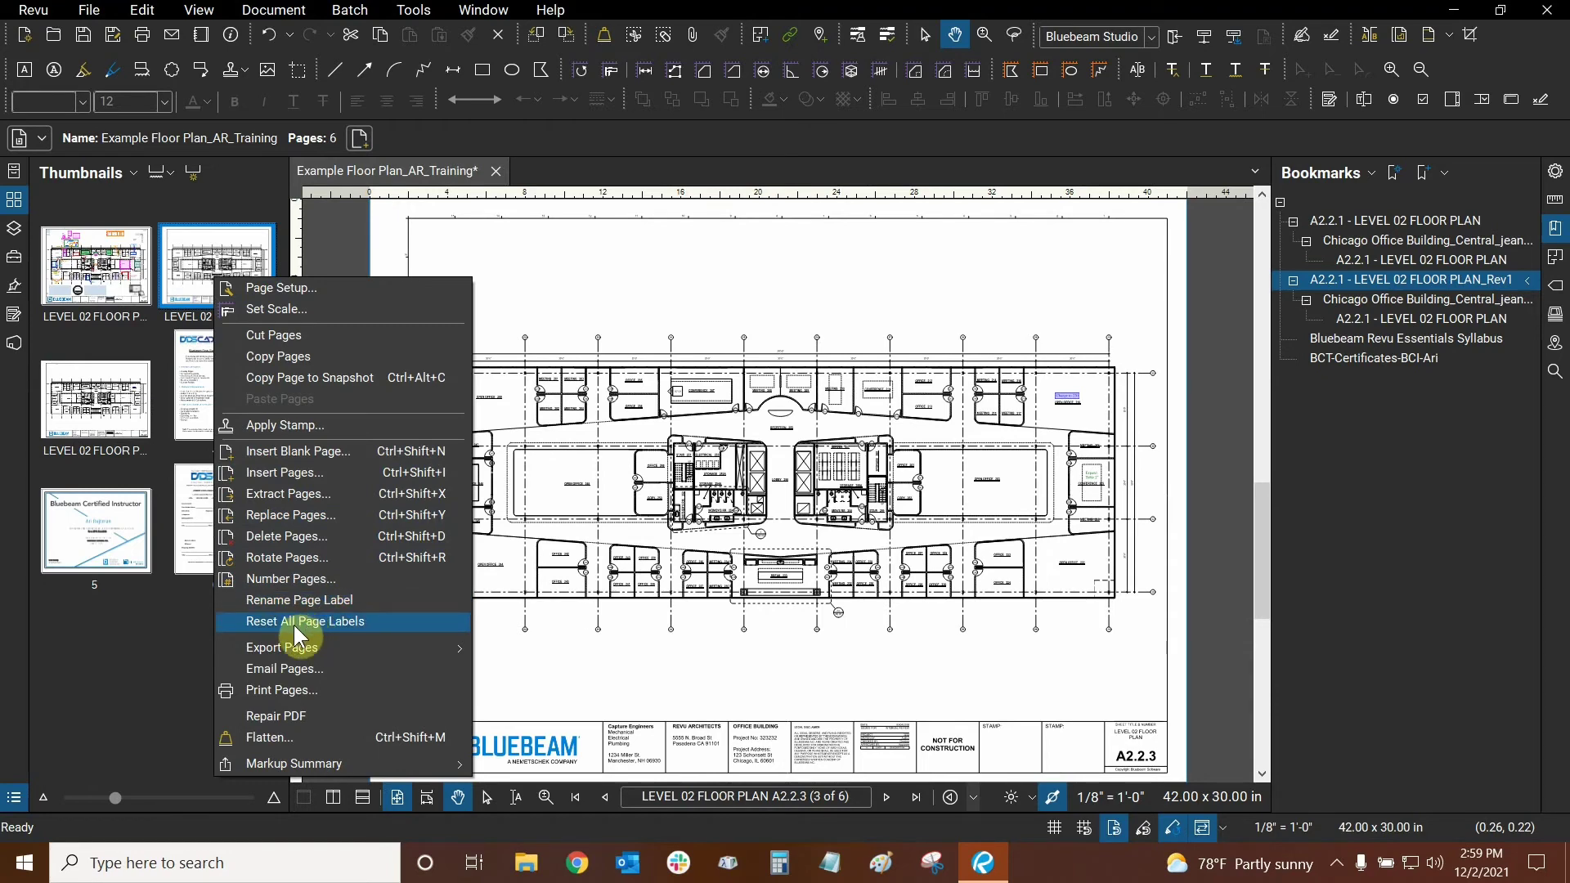
click(265, 621)
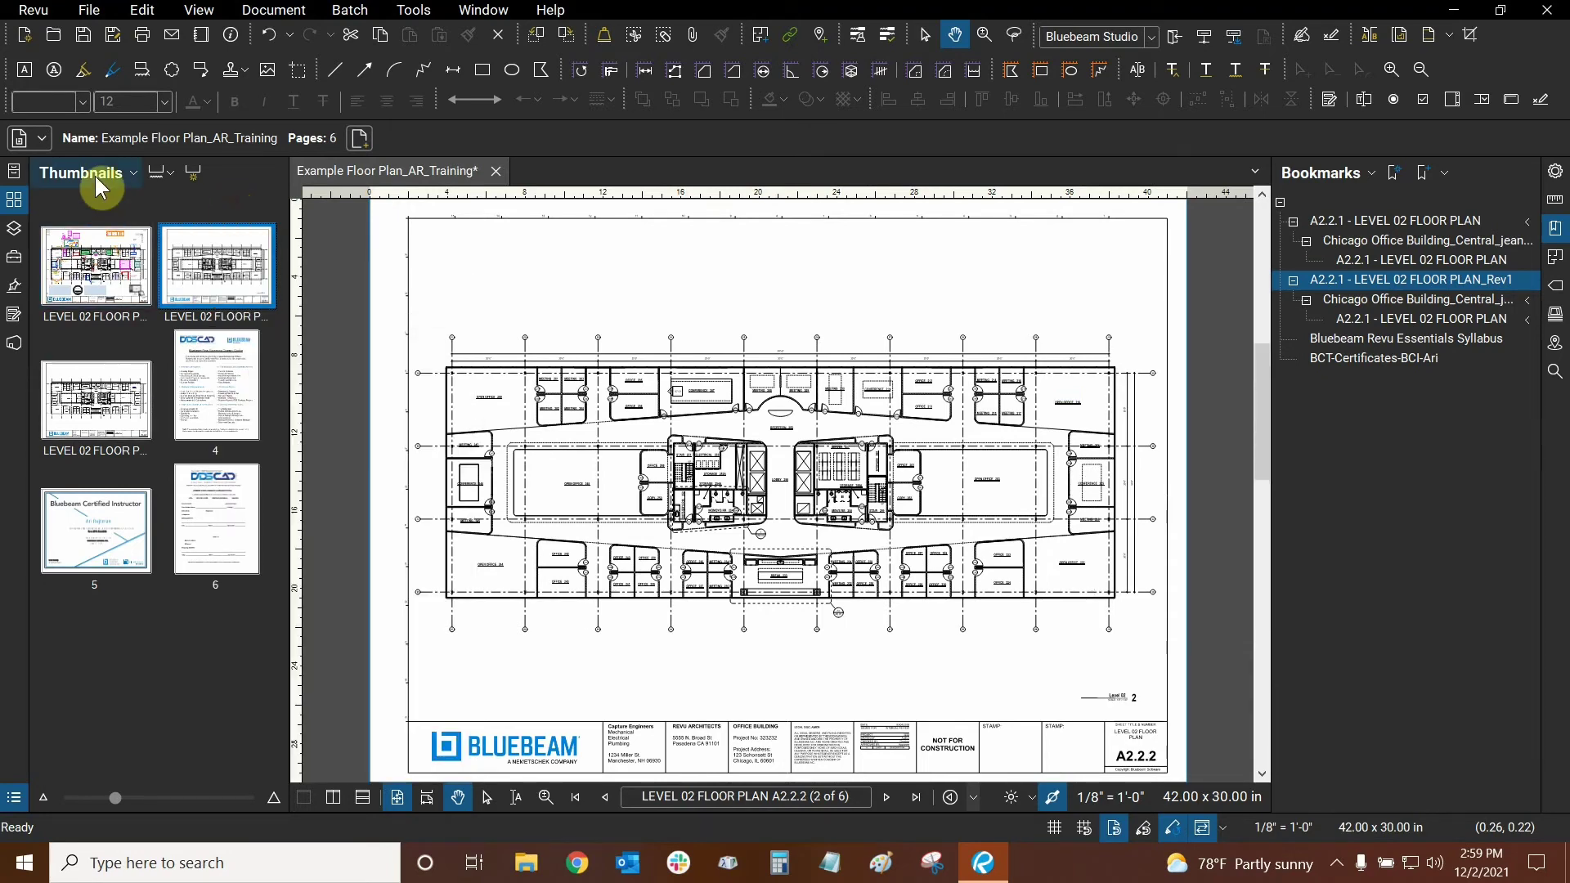
click(95, 173)
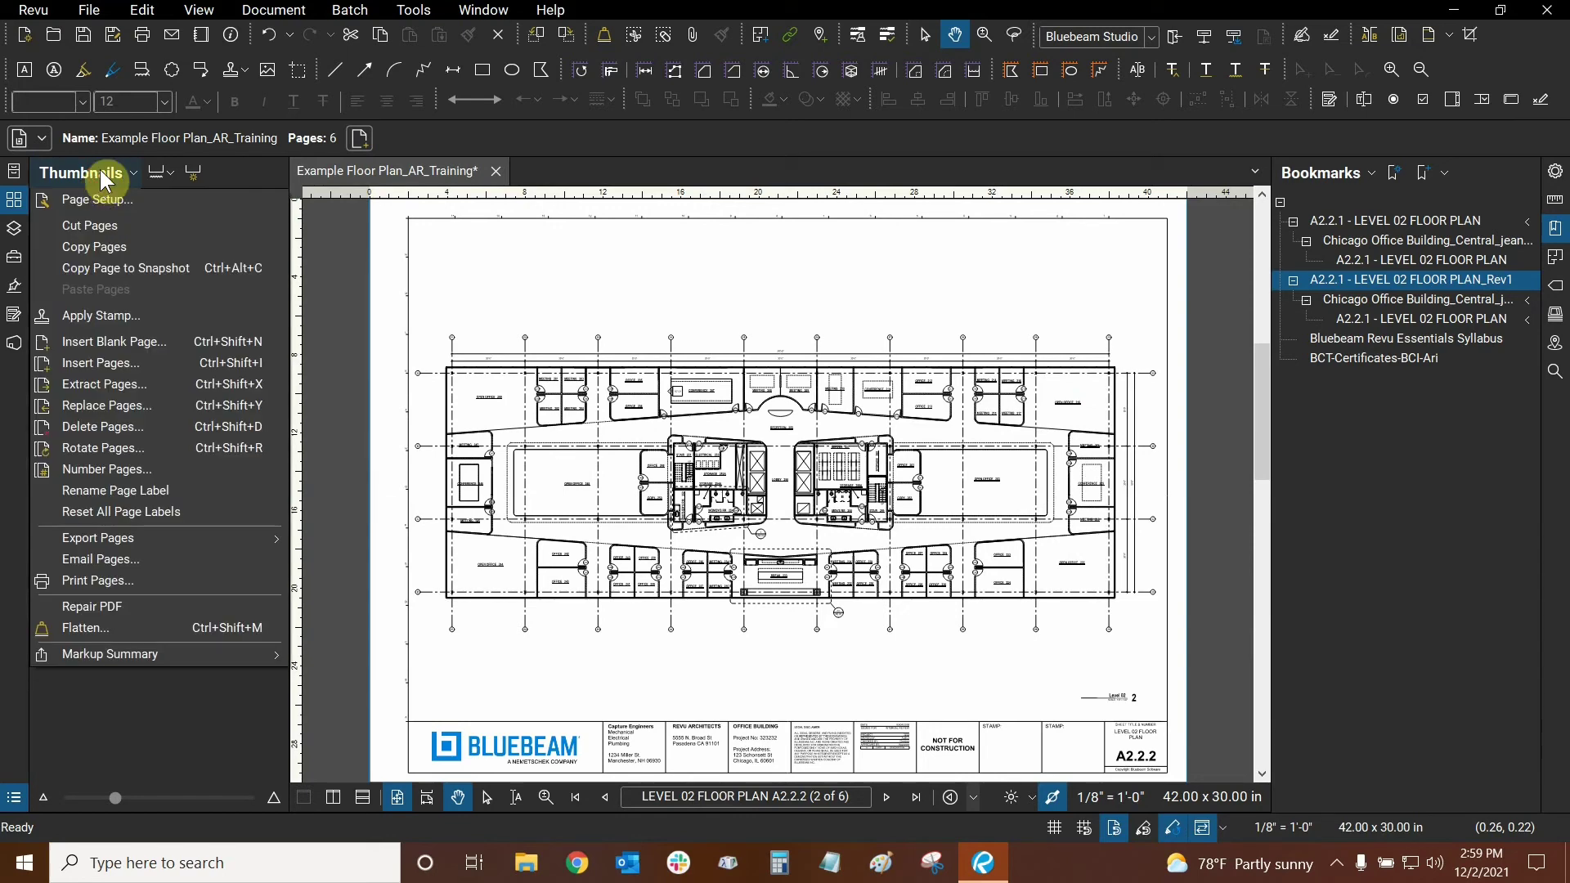
click(107, 513)
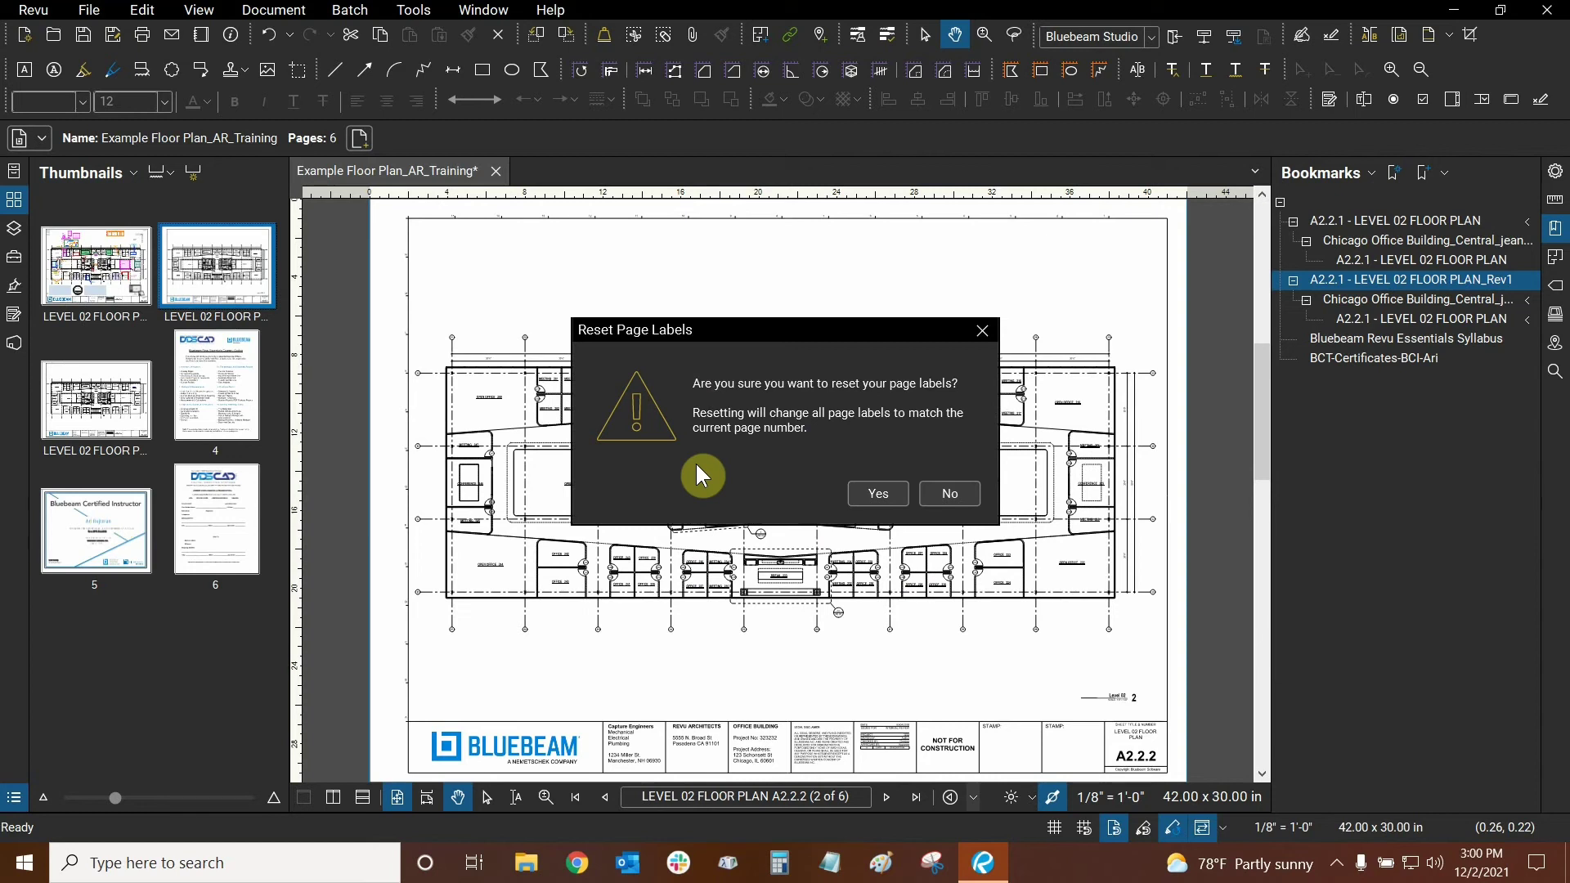
Step: Confirm the reset so thumbnails show plain numbers 1–6, then return to page 1
click(877, 495)
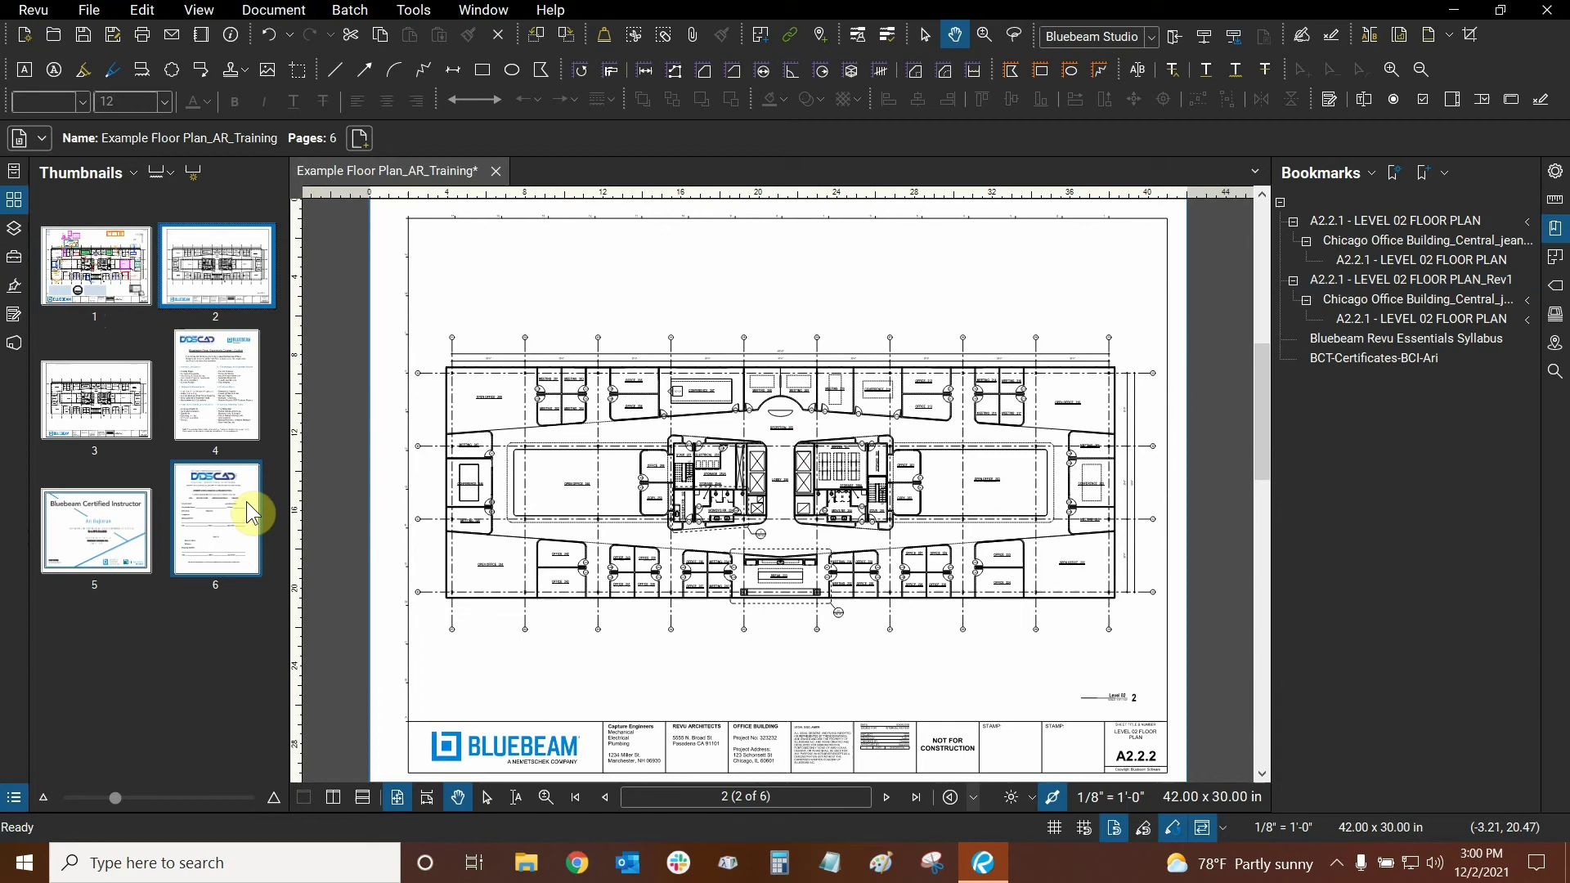
click(90, 172)
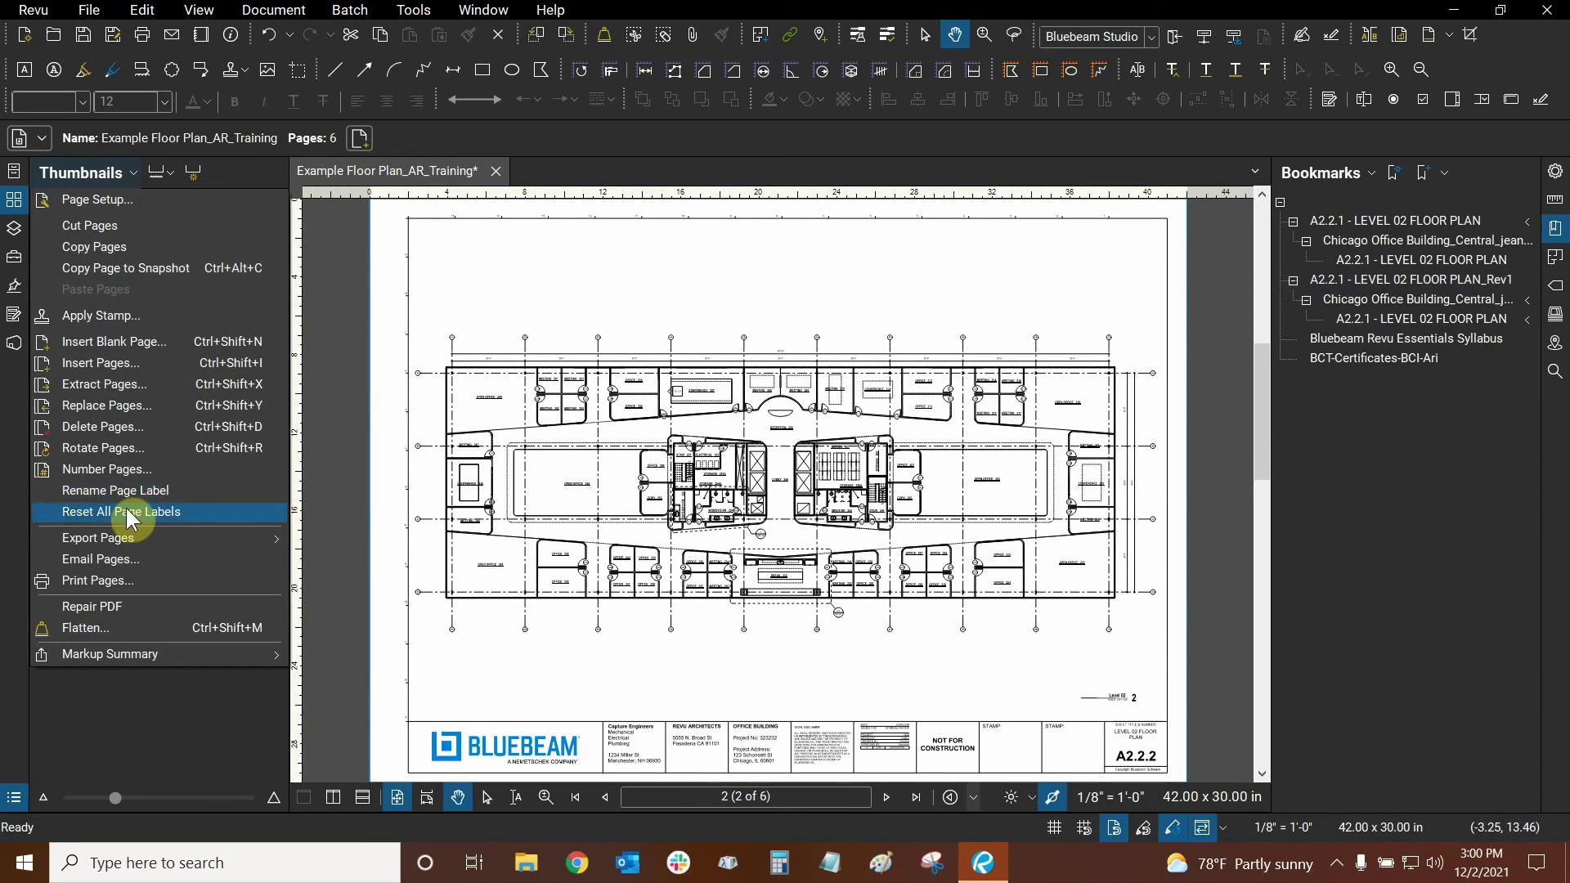
click(200, 734)
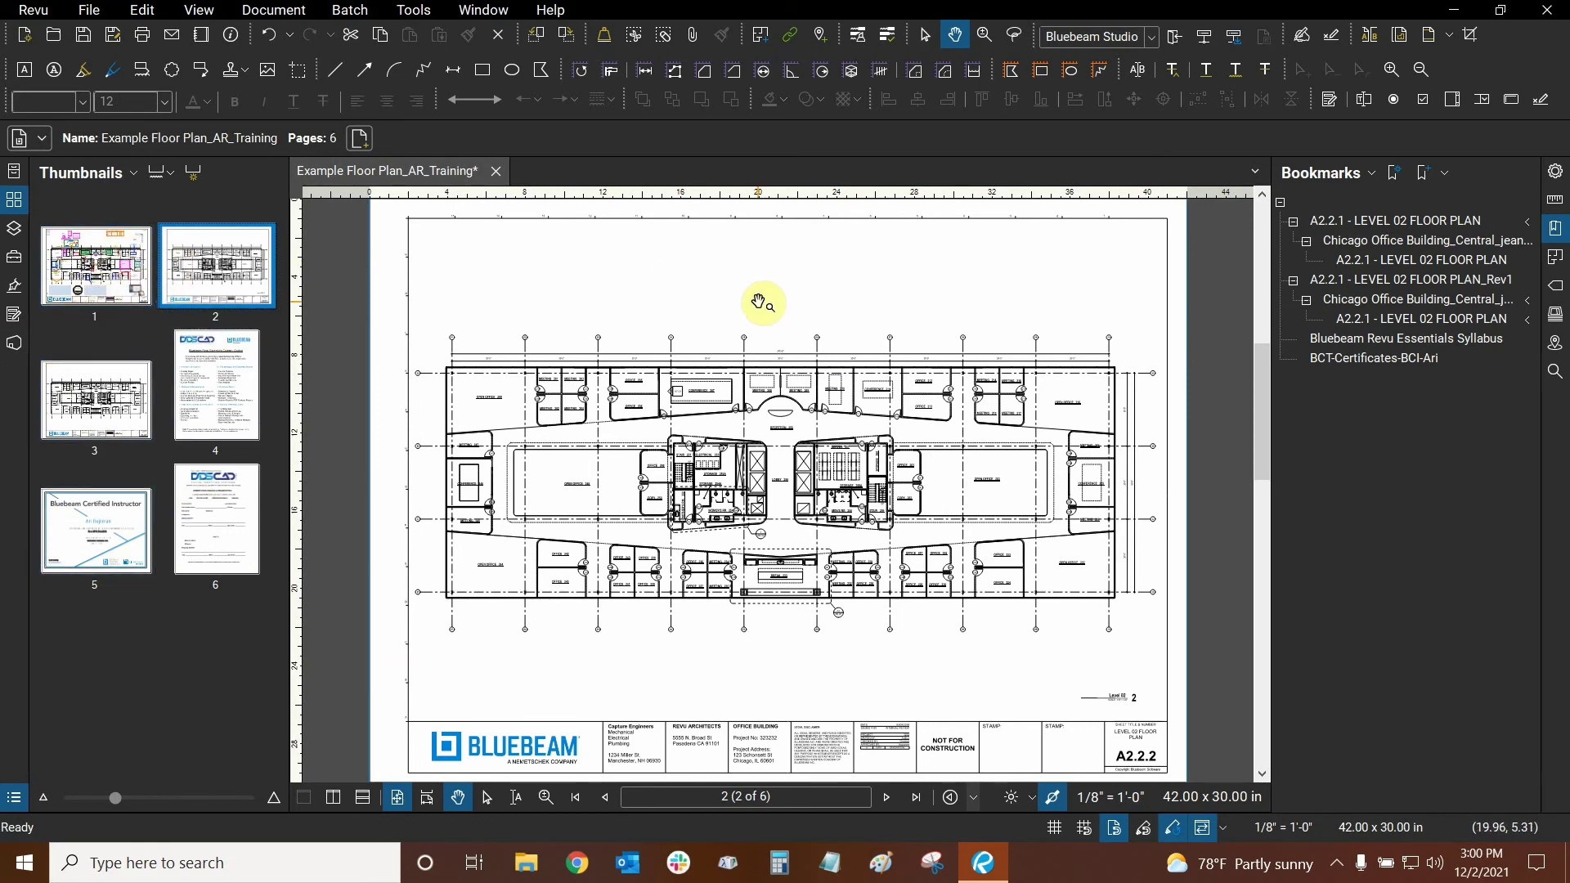
click(96, 267)
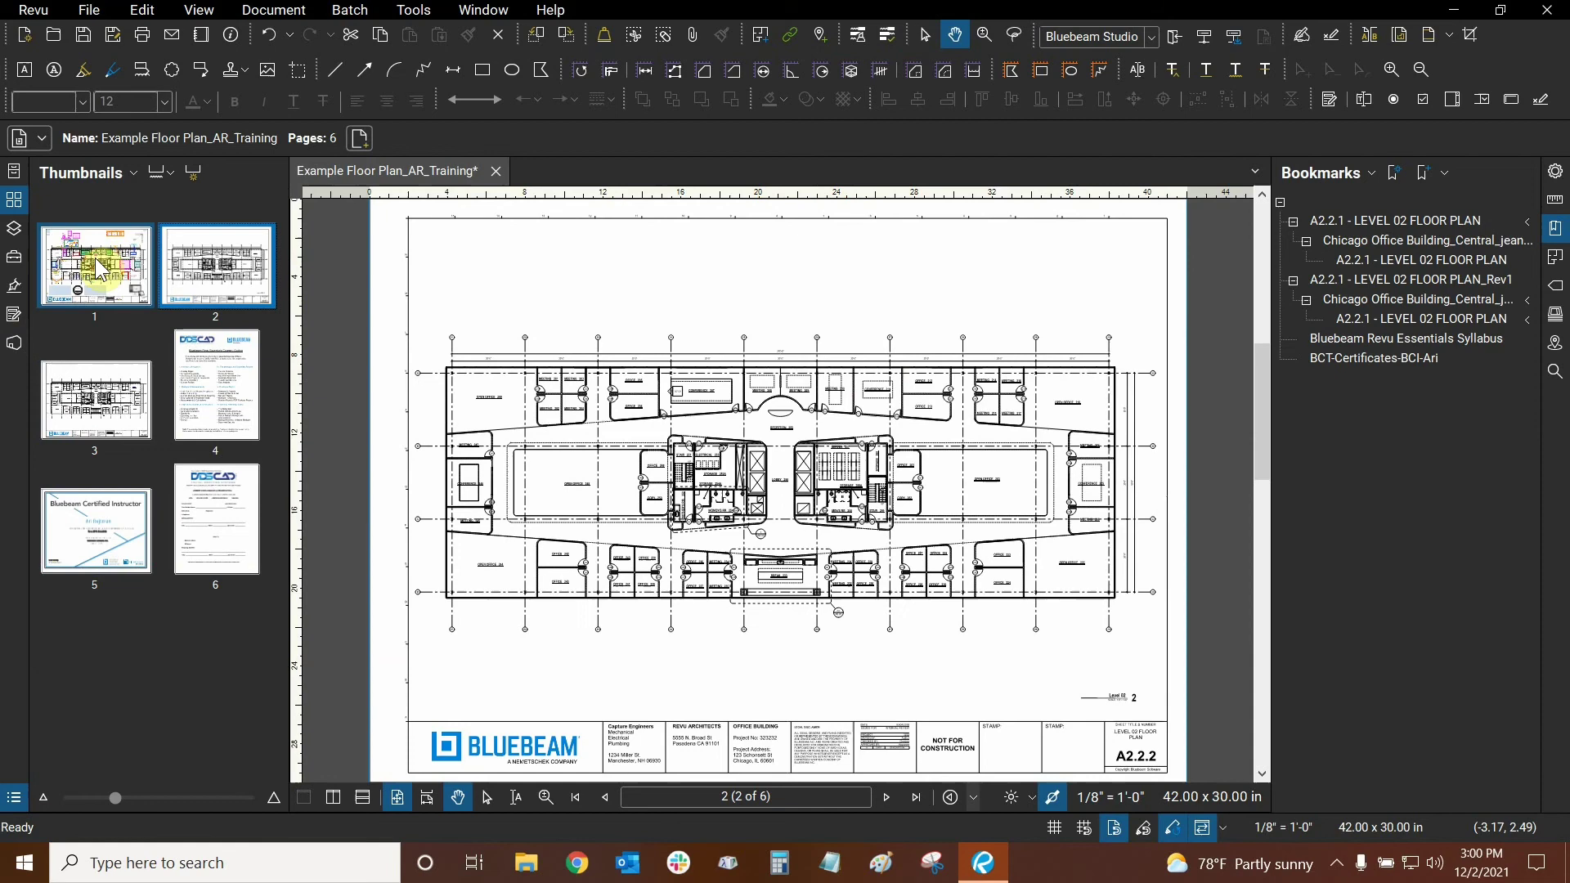